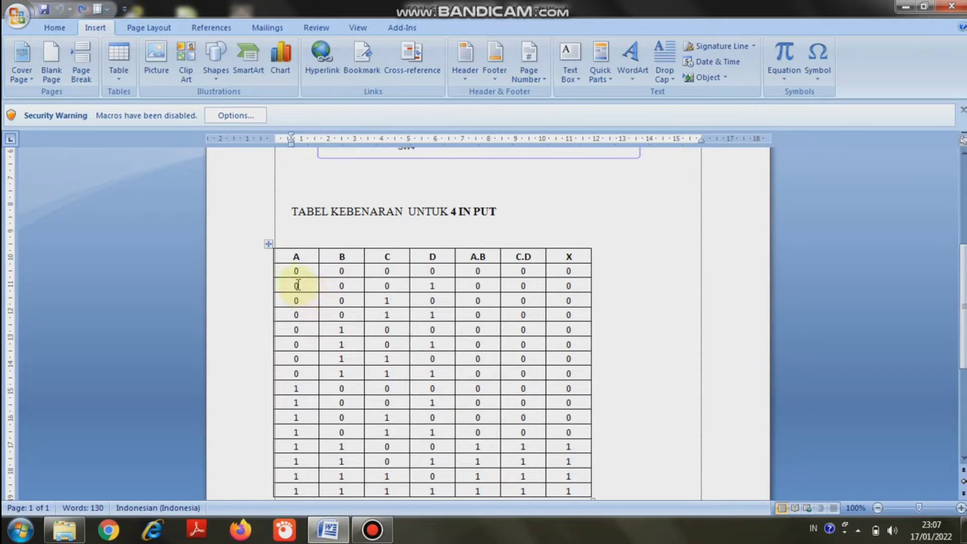
Step: Review the four-input truth table, then switch to Circuit Wizard and show the blank PCB layout
scroll(298, 285, down, 1)
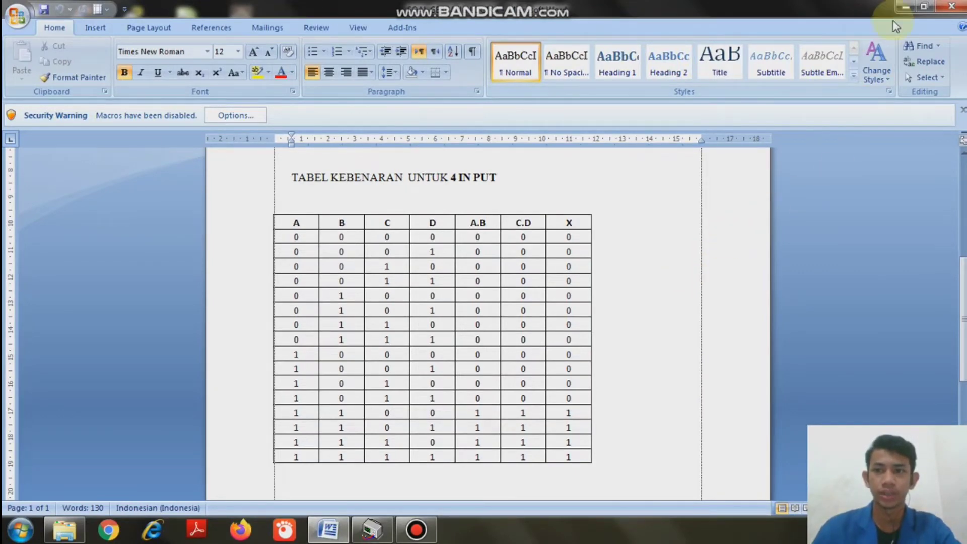
click(905, 6)
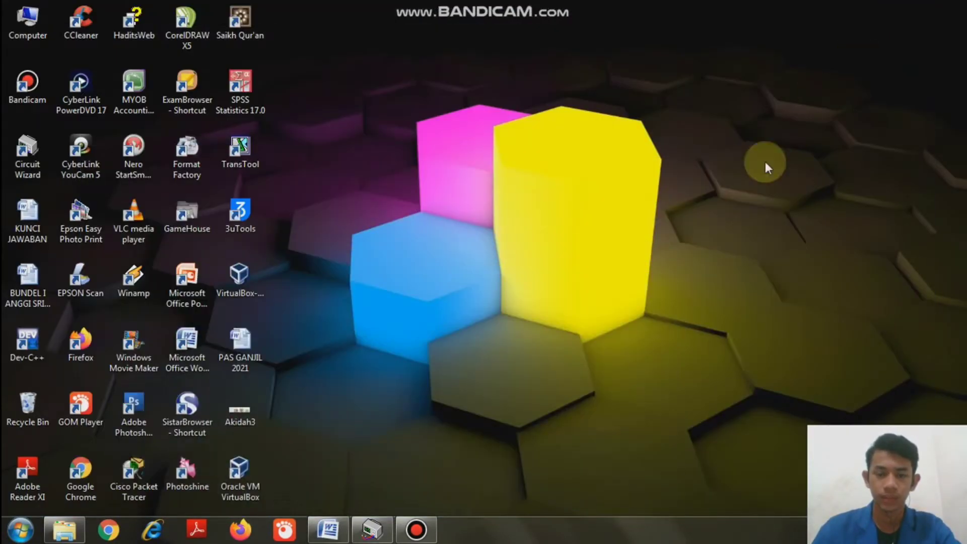
click(374, 528)
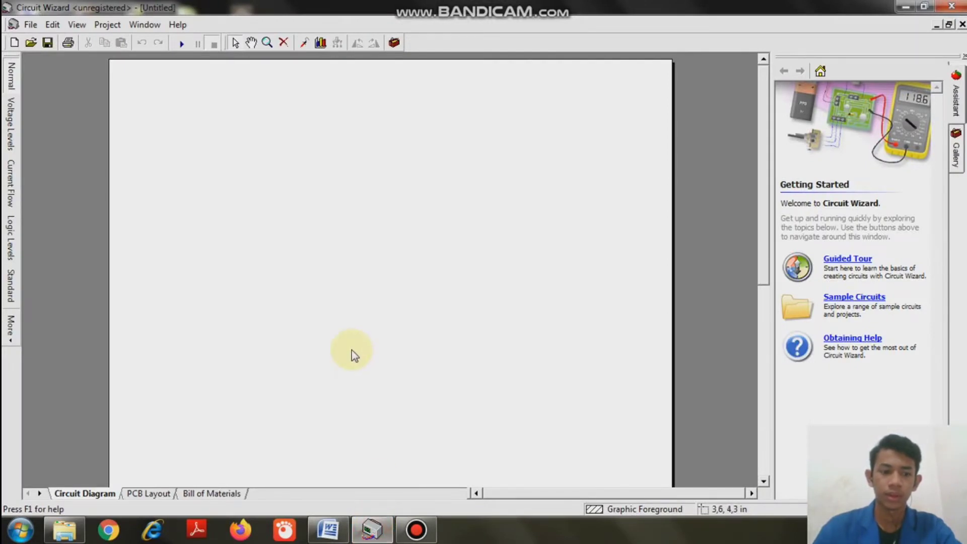
click(155, 493)
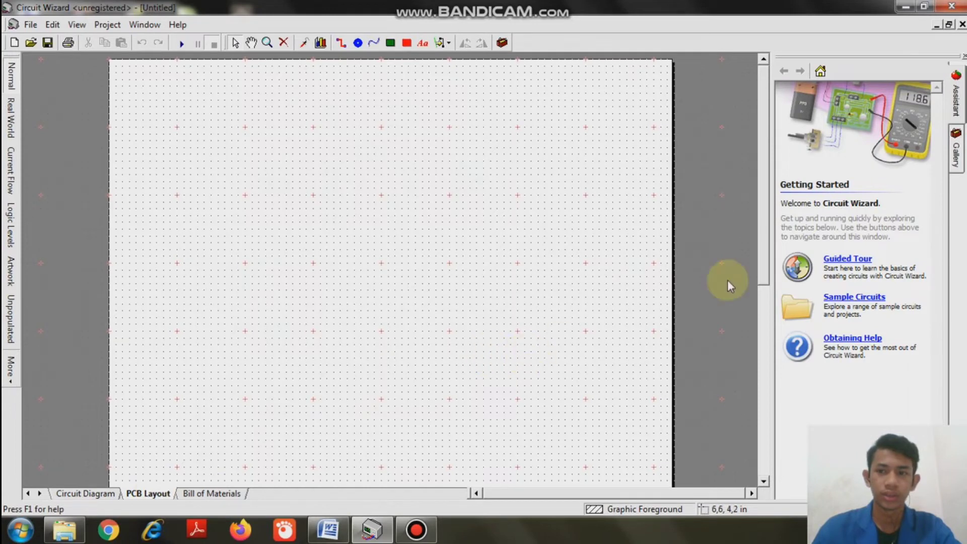
Step: Place a 390 pin breadboard from the gallery's breadboard modules near the middle of the PCB layout
click(957, 157)
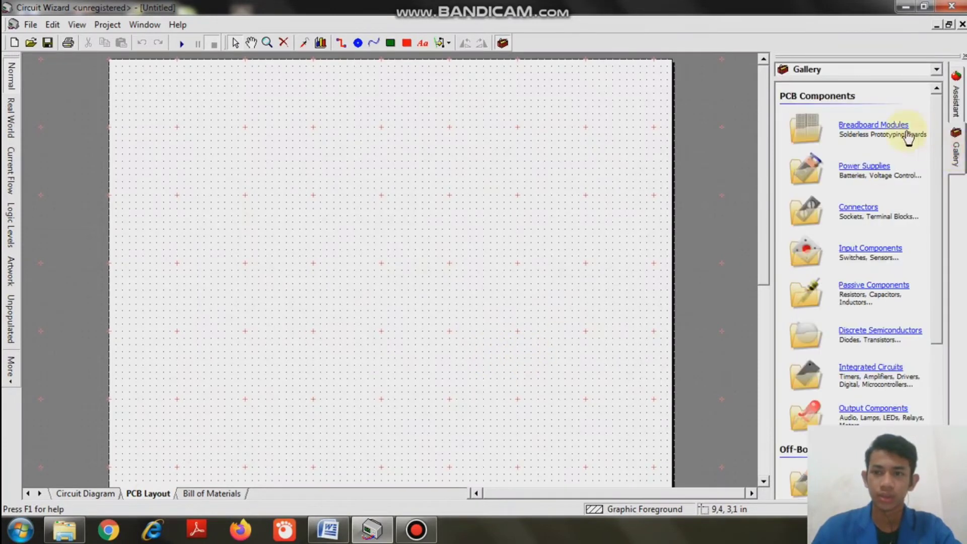
click(875, 124)
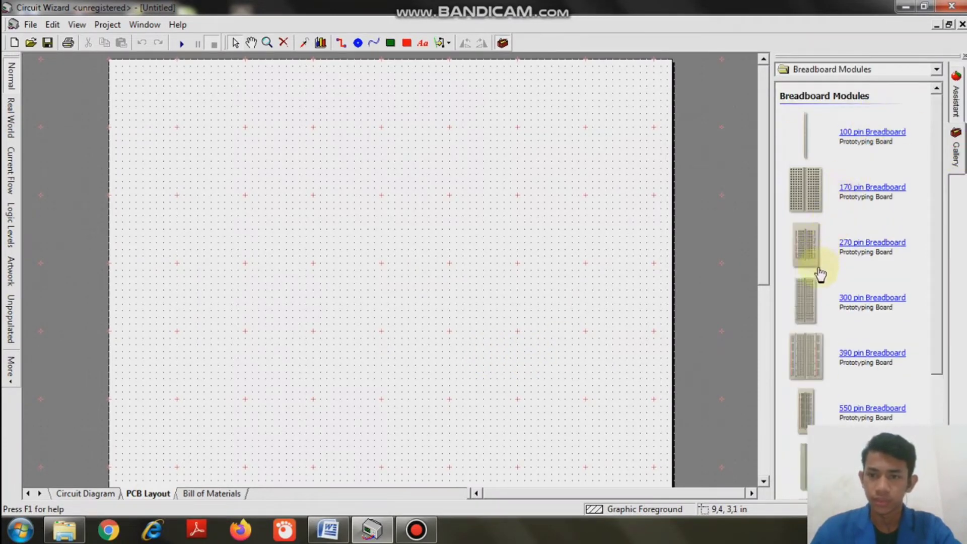
drag(808, 362, 332, 255)
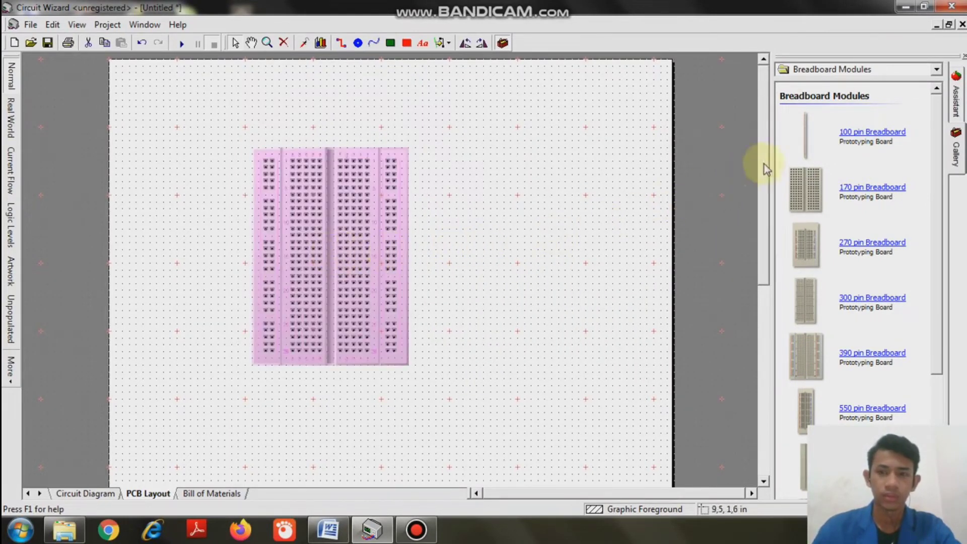
Step: Add an off-board 9V PP3 battery with clip at the upper left of the breadboard
click(936, 70)
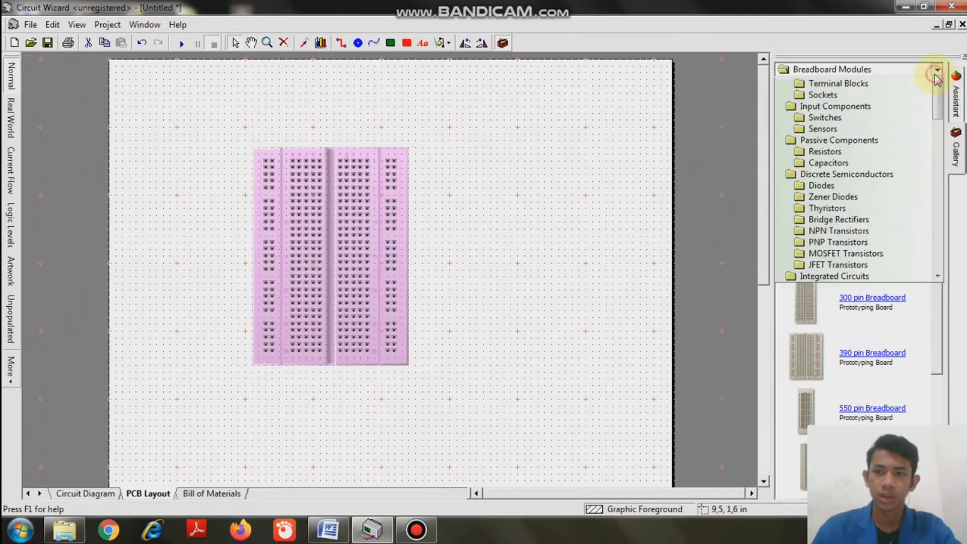
click(890, 94)
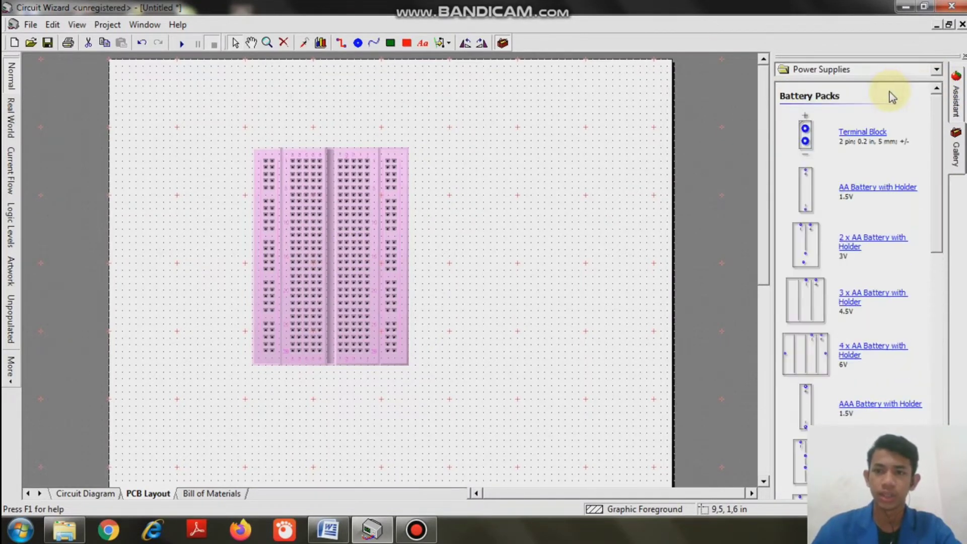
click(936, 69)
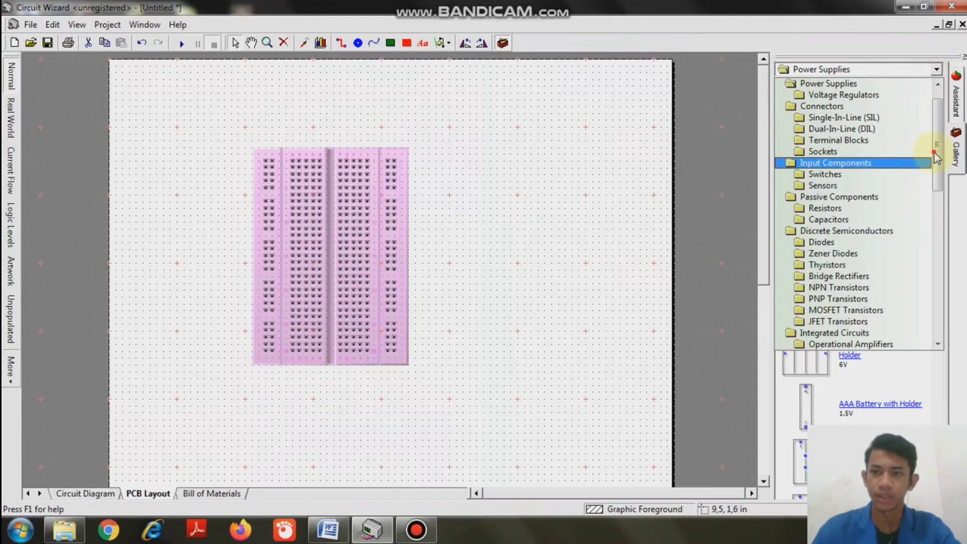
drag(936, 143, 935, 280)
click(868, 175)
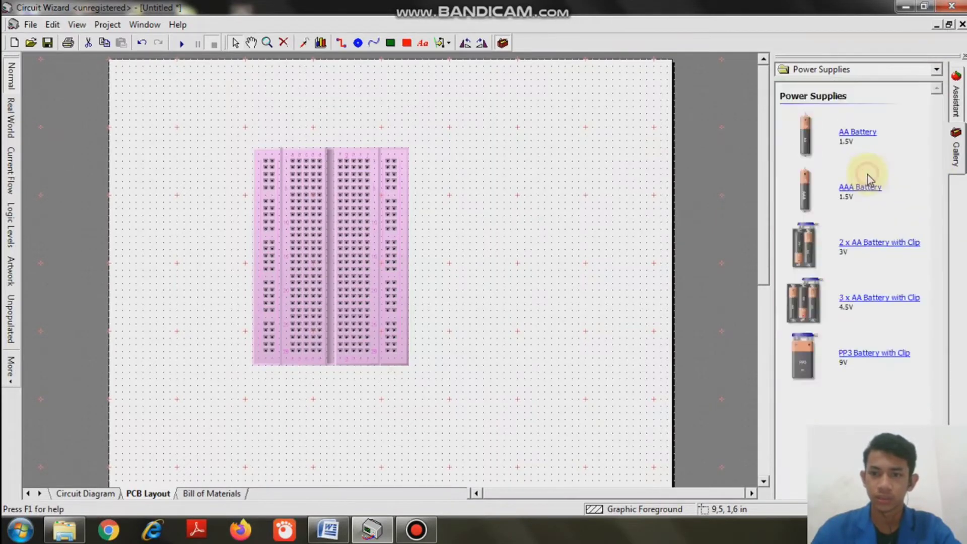
drag(805, 356, 160, 141)
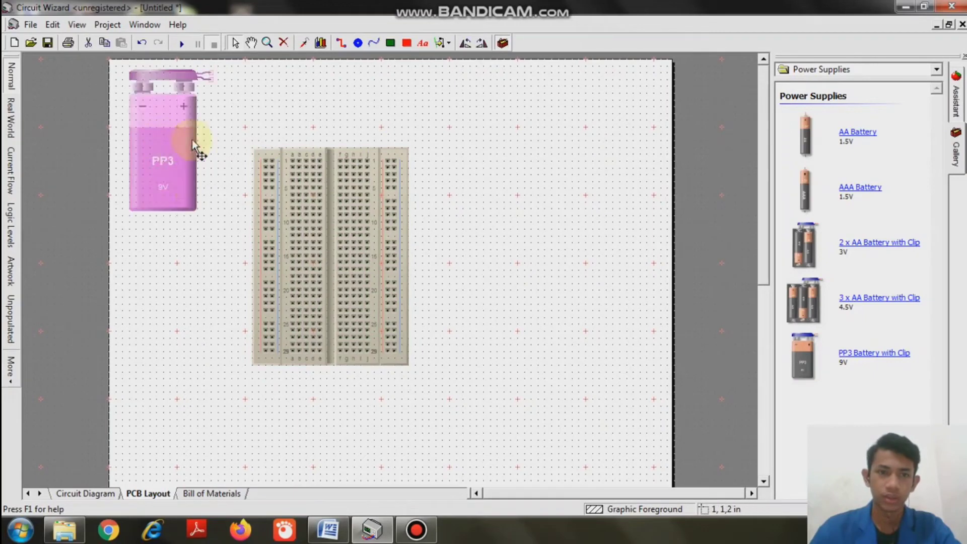
Step: Place four off-board SPST toggle switches in the area left of the breadboard and below the battery
click(938, 72)
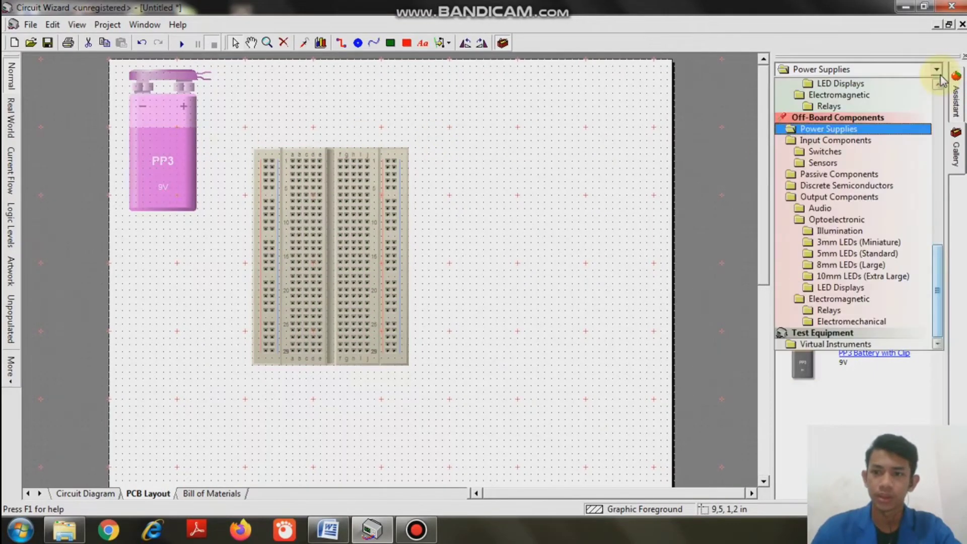
click(902, 148)
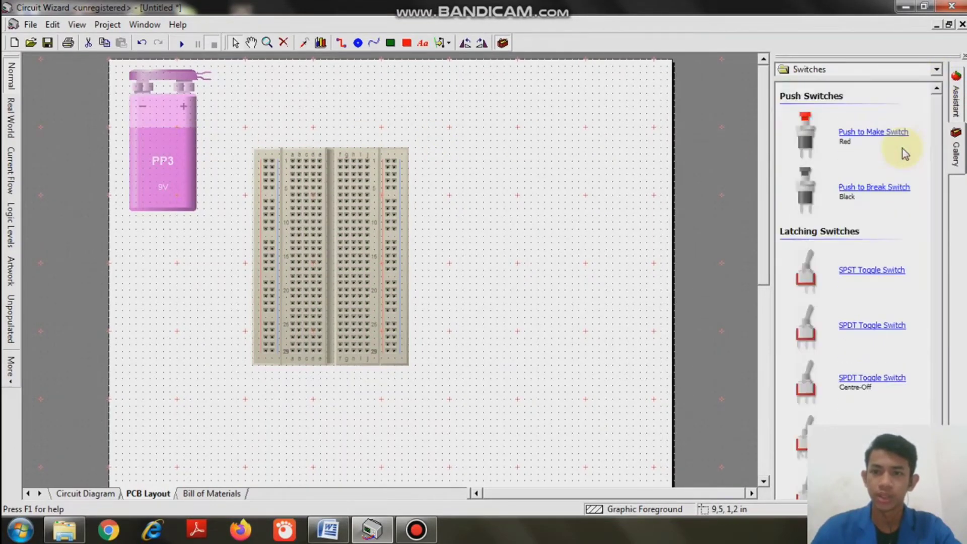
scroll(862, 246, down, 1)
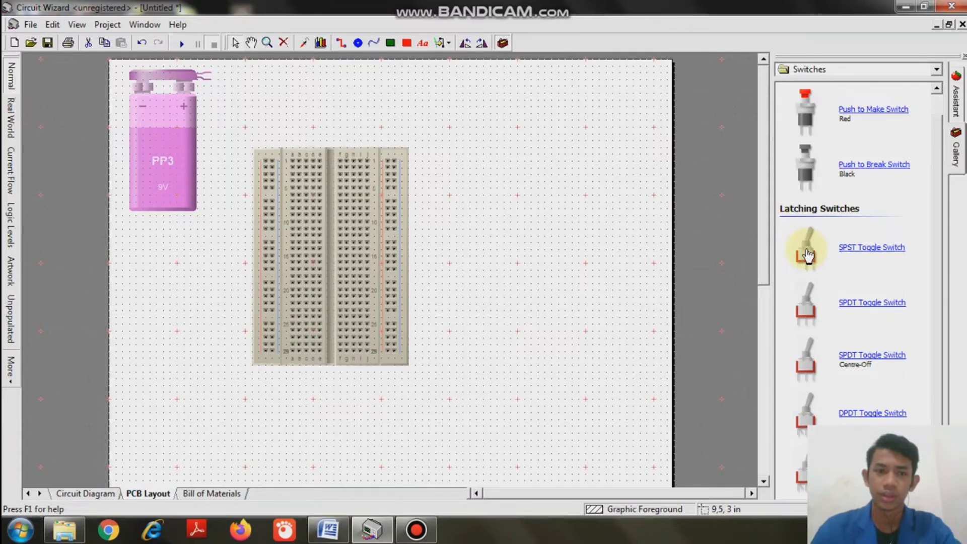
drag(807, 256, 224, 205)
drag(807, 248, 180, 288)
drag(806, 251, 231, 325)
drag(806, 250, 189, 392)
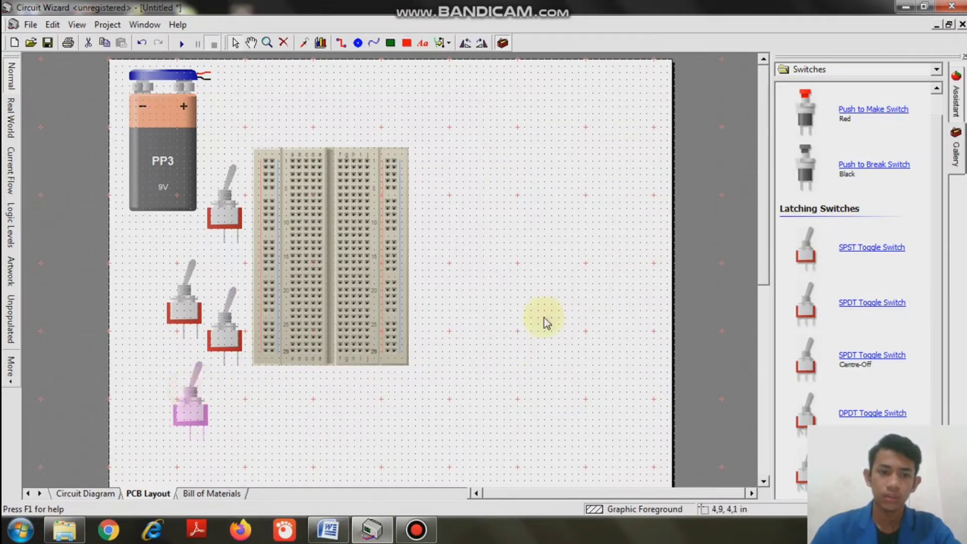
Step: Place a 74LS08 quad 2-input AND gate chip across the central channel at the breadboard's upper end
click(938, 70)
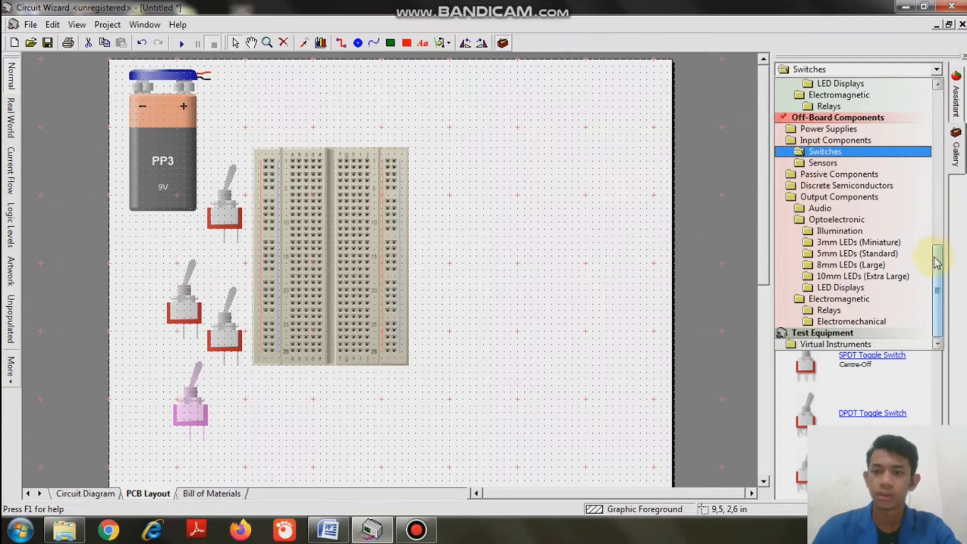
drag(935, 261, 944, 147)
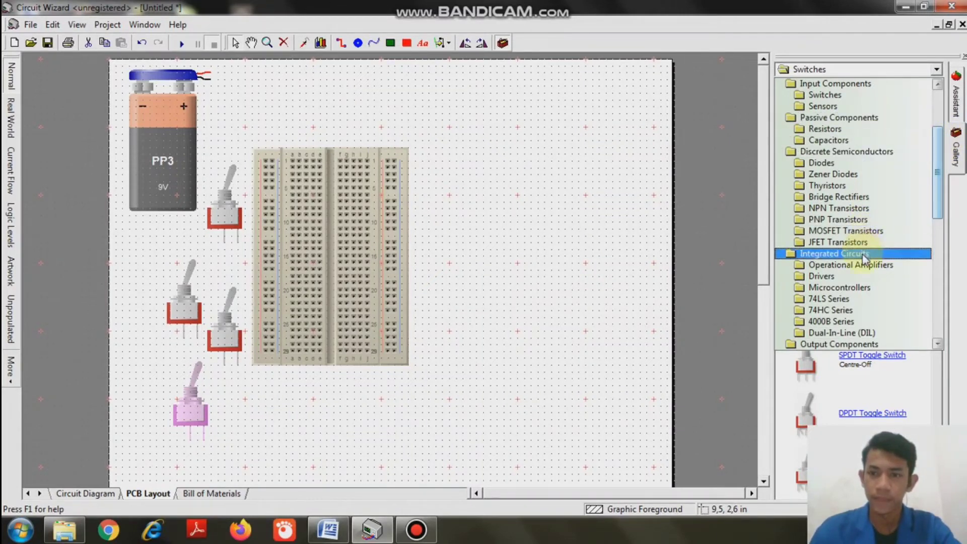
drag(936, 185, 935, 207)
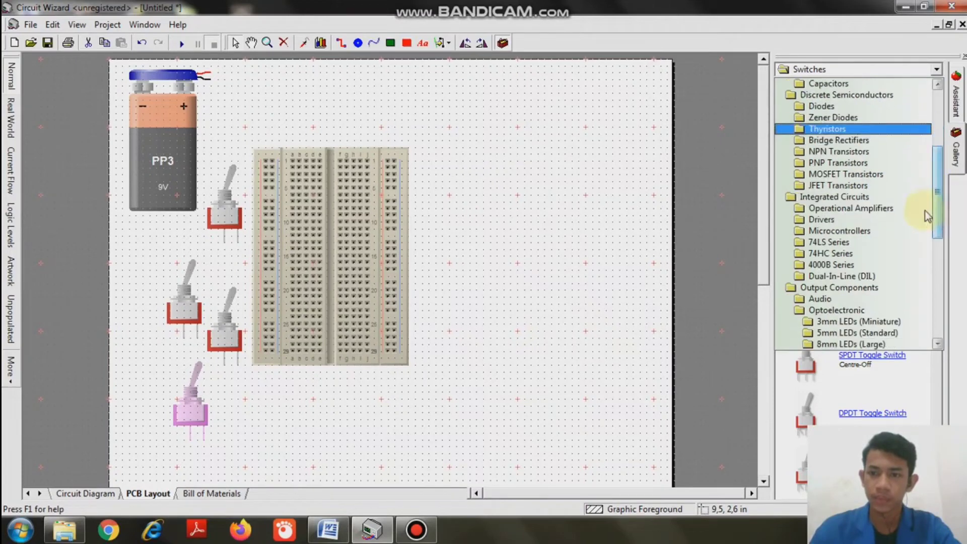
click(876, 244)
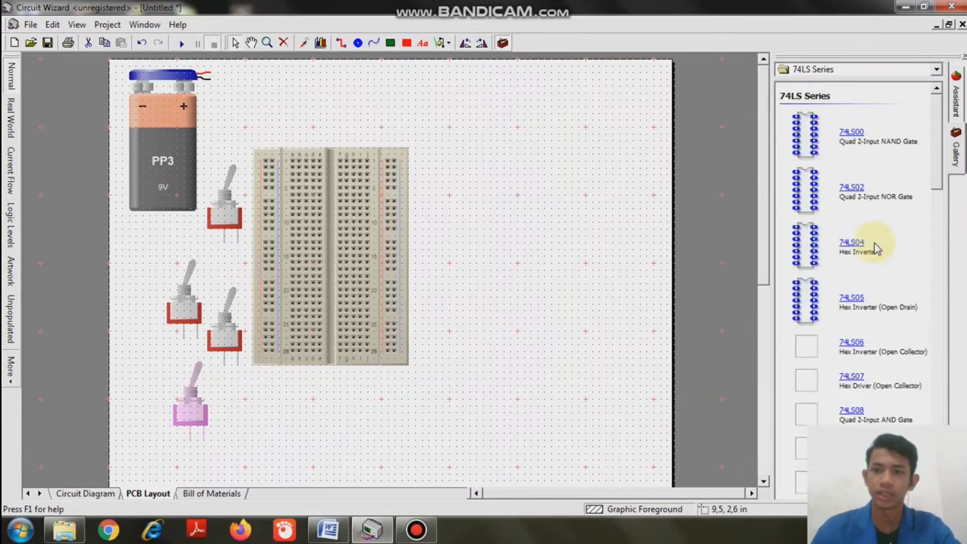
scroll(877, 244, down, 3)
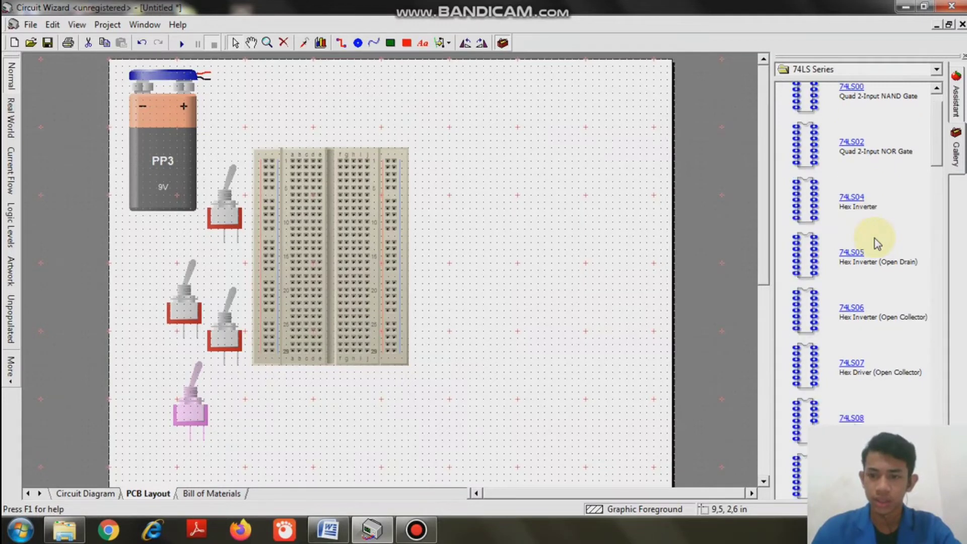
scroll(877, 244, down, 3)
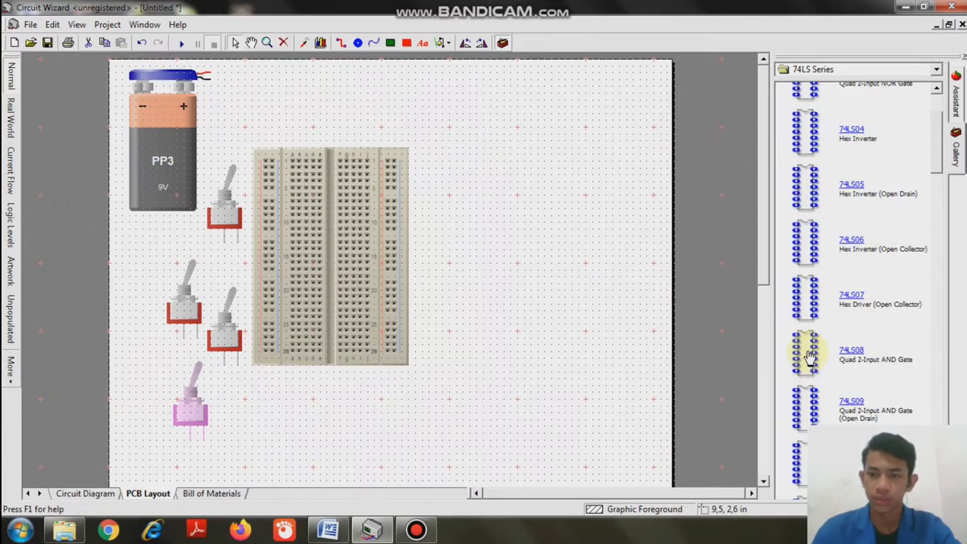
drag(810, 358, 333, 189)
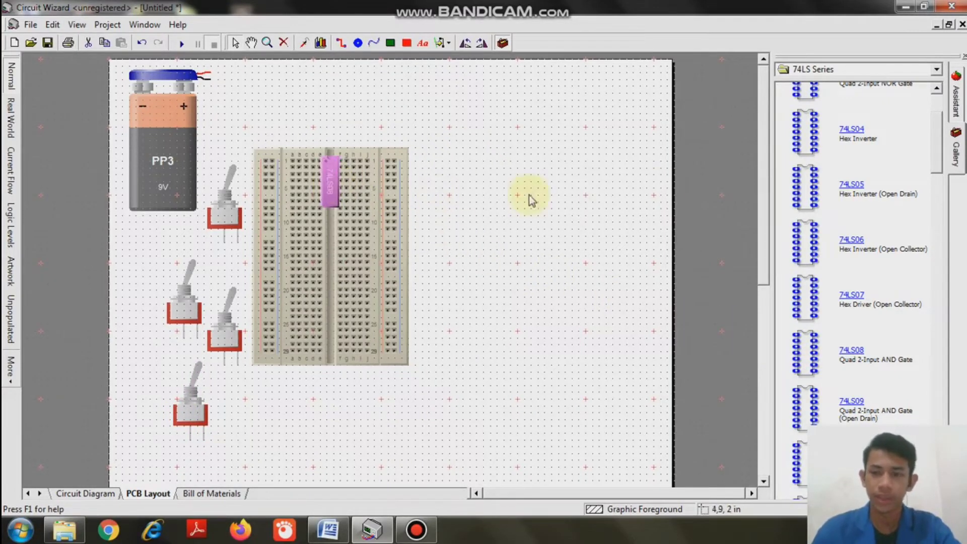
Step: Place a 74LS32 quad 2-input OR gate chip across the breadboard's central channel, below the 74LS08
scroll(853, 209, down, 4)
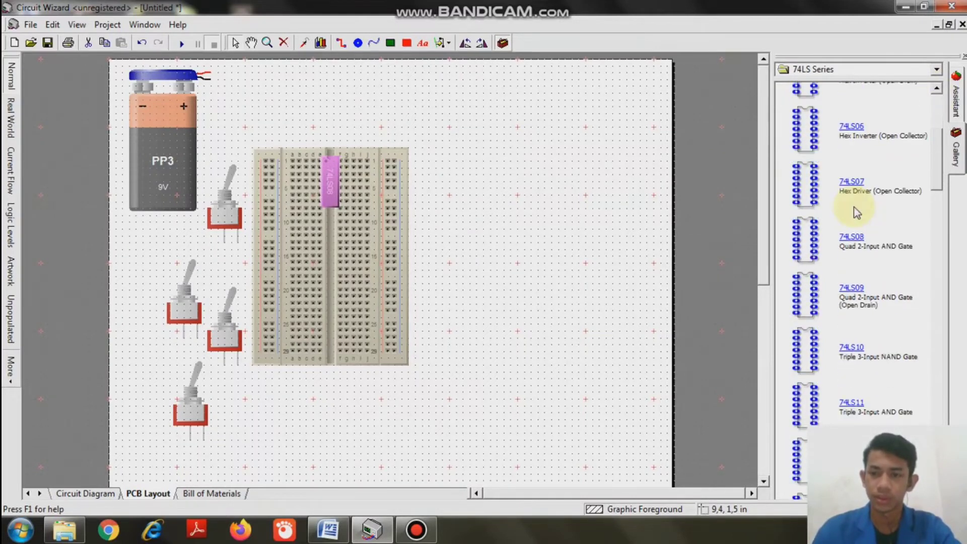
scroll(855, 212, down, 7)
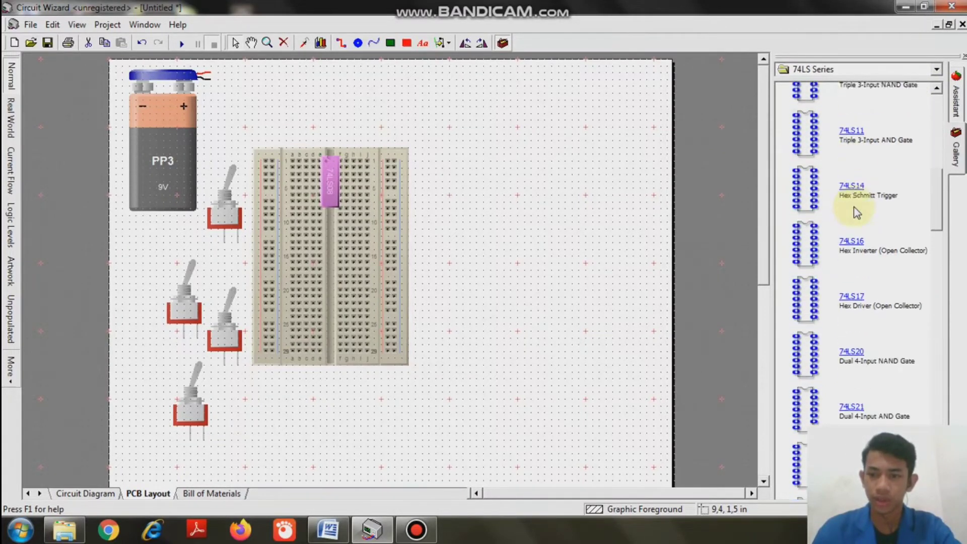
scroll(855, 211, down, 3)
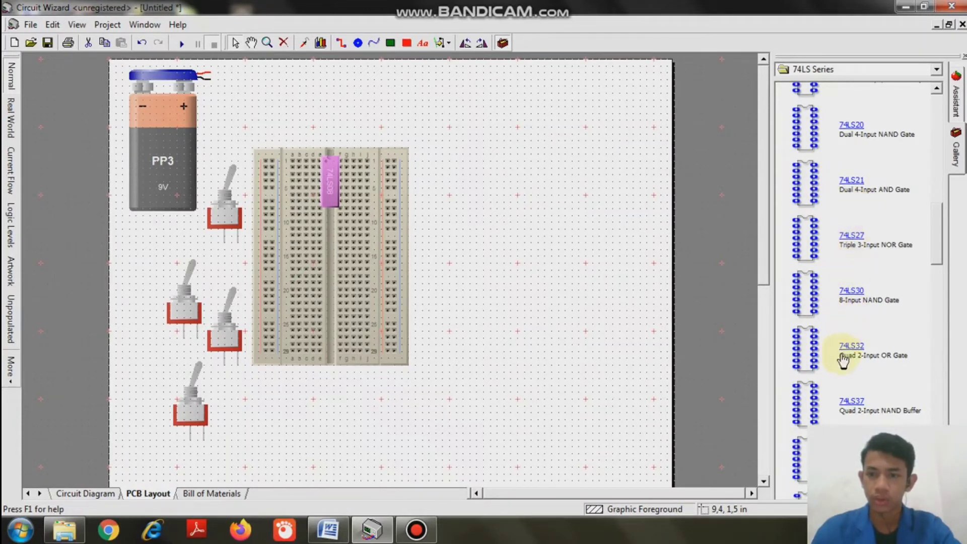
drag(804, 346, 328, 258)
Step: Add a 0.4 in (10.2 mm) fixed resistor to the breadboard's right power rail, beside the gap between the two chips
click(936, 69)
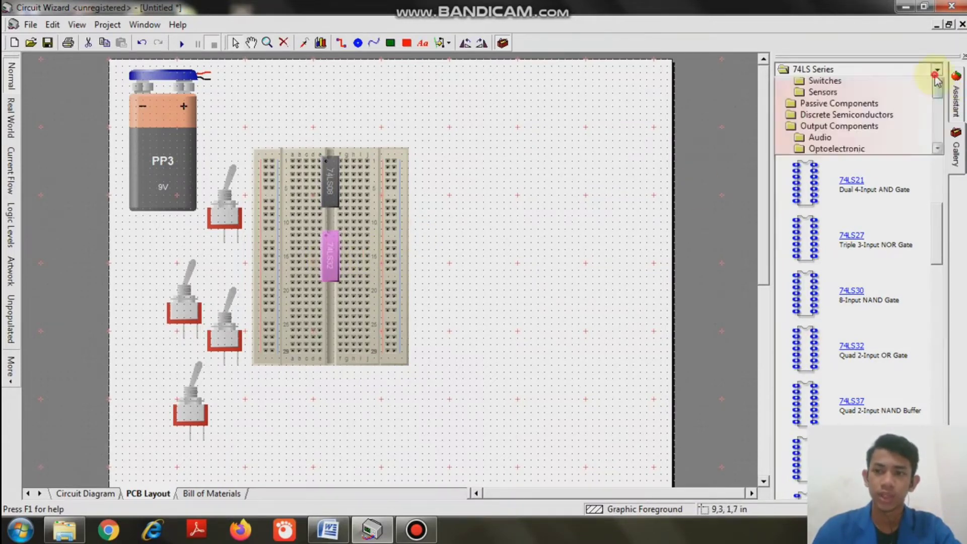
drag(940, 229, 930, 109)
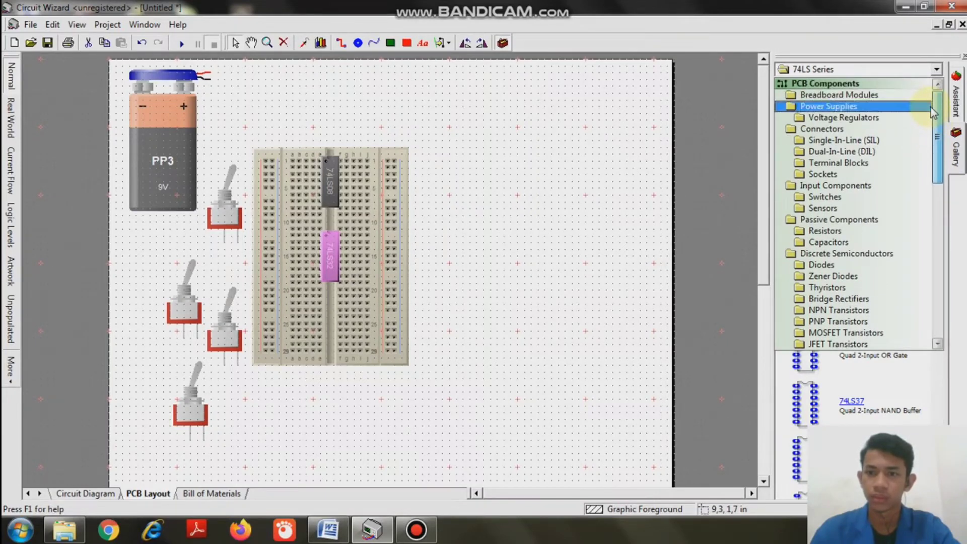
click(884, 239)
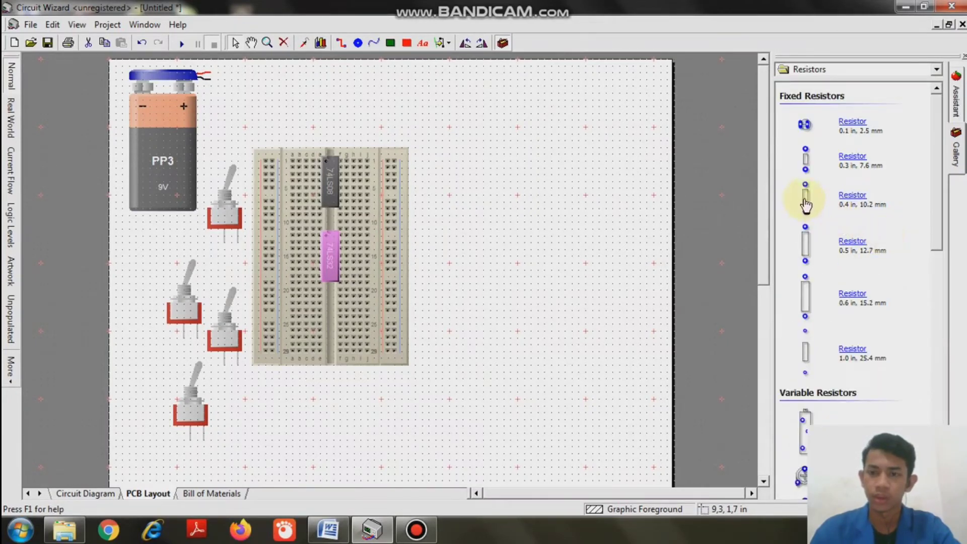
drag(804, 200, 805, 199)
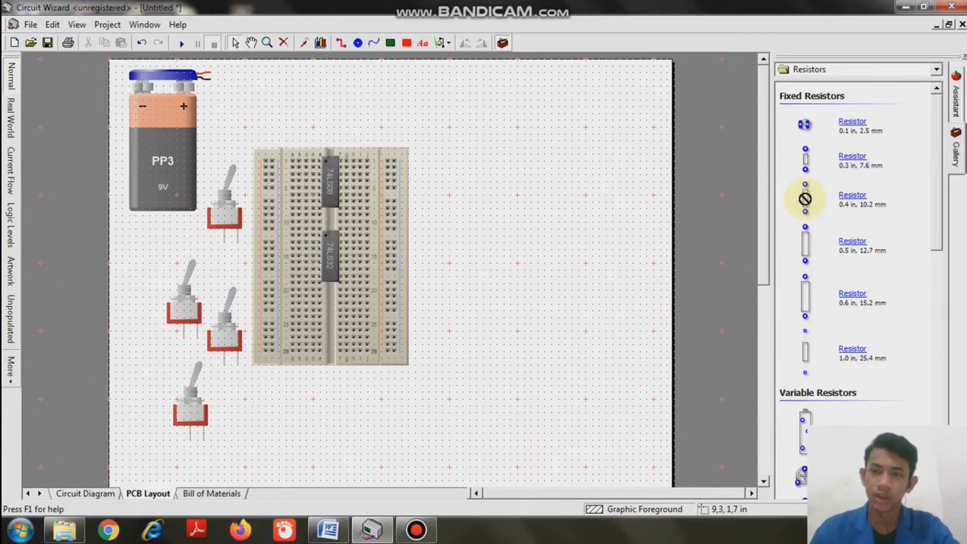
drag(805, 199, 395, 237)
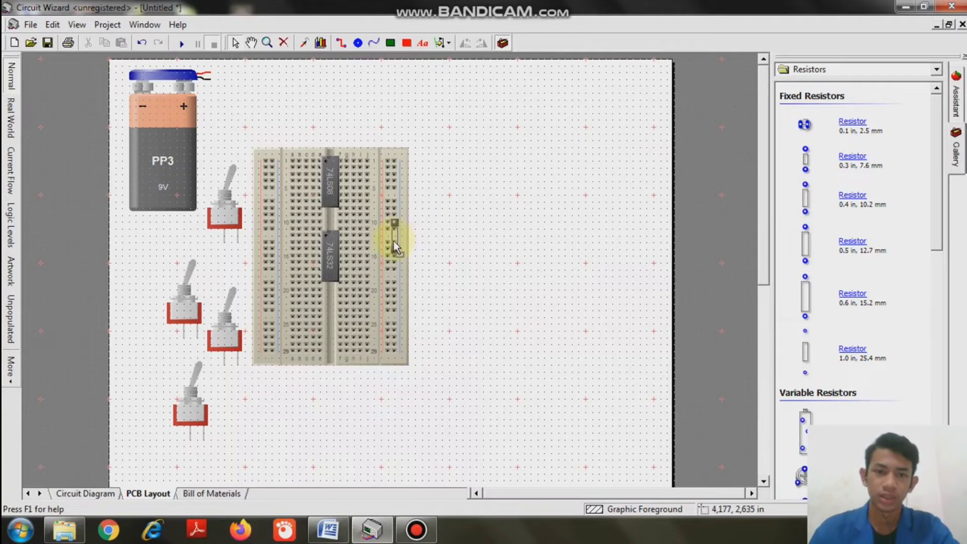
Step: Place an off-board 5mm standard red LED just right of the breadboard, beside the resistor
click(937, 70)
drag(937, 174, 933, 281)
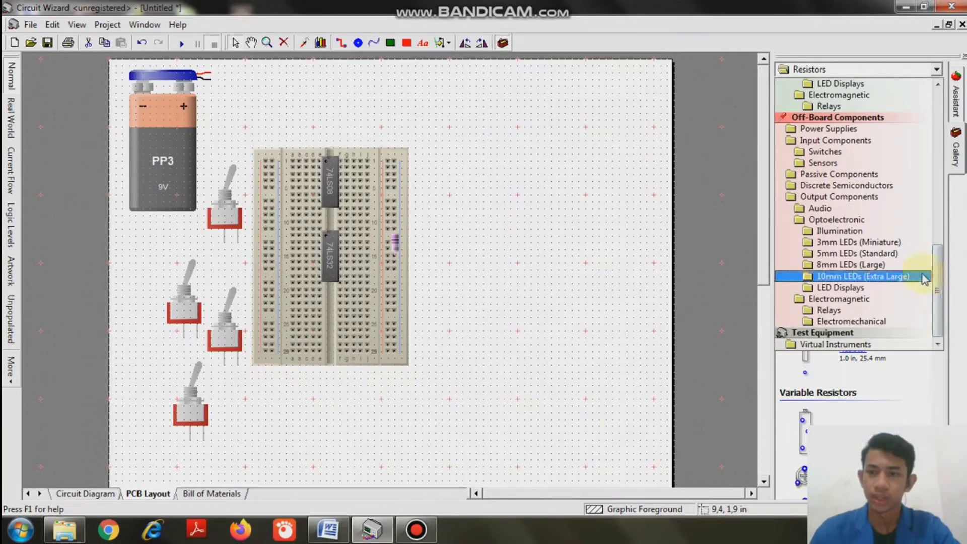
click(891, 254)
drag(813, 146, 442, 228)
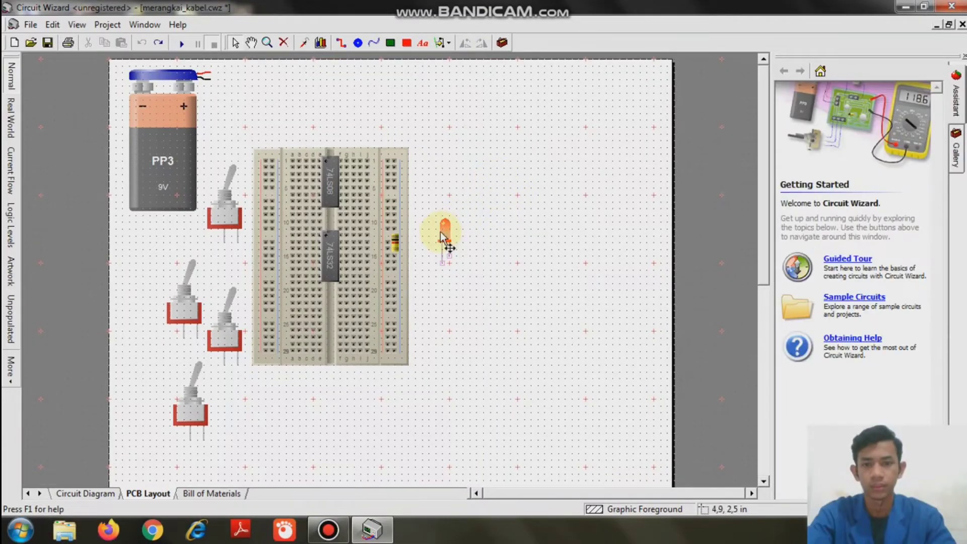
Step: Move the LED and breadboard right, and arrange the four toggle switches in a column between the battery and breadboard
drag(442, 232, 483, 234)
drag(361, 152, 414, 145)
drag(235, 207, 265, 131)
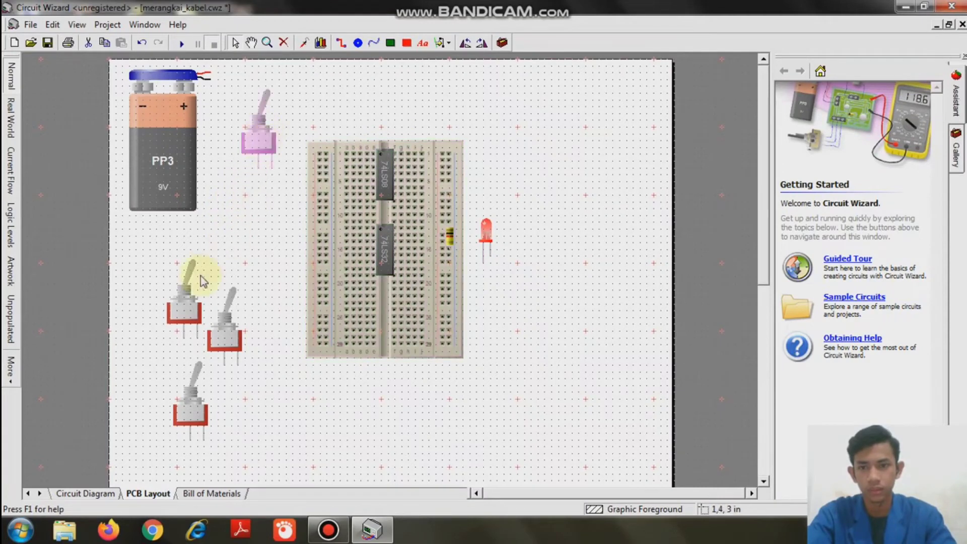
drag(186, 294, 267, 227)
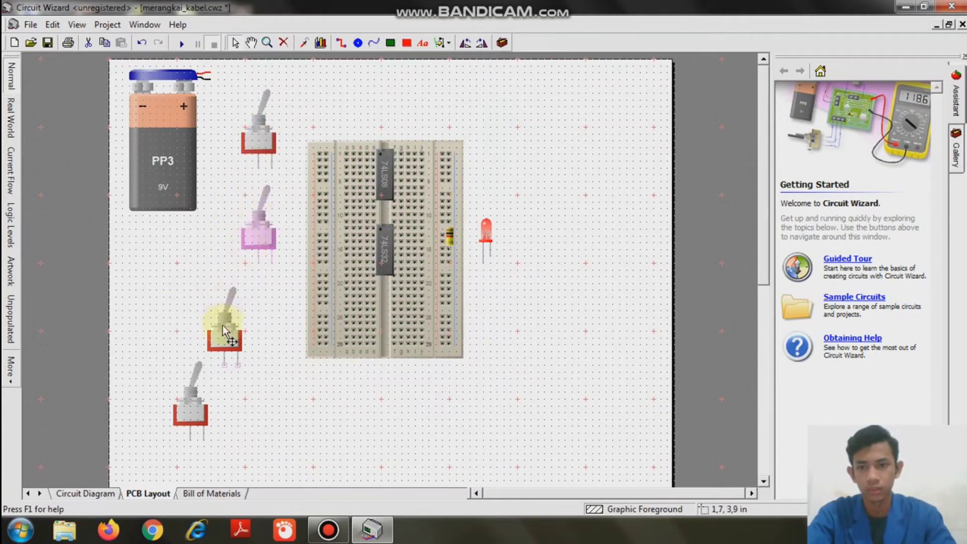
drag(222, 326, 253, 317)
drag(197, 397, 259, 397)
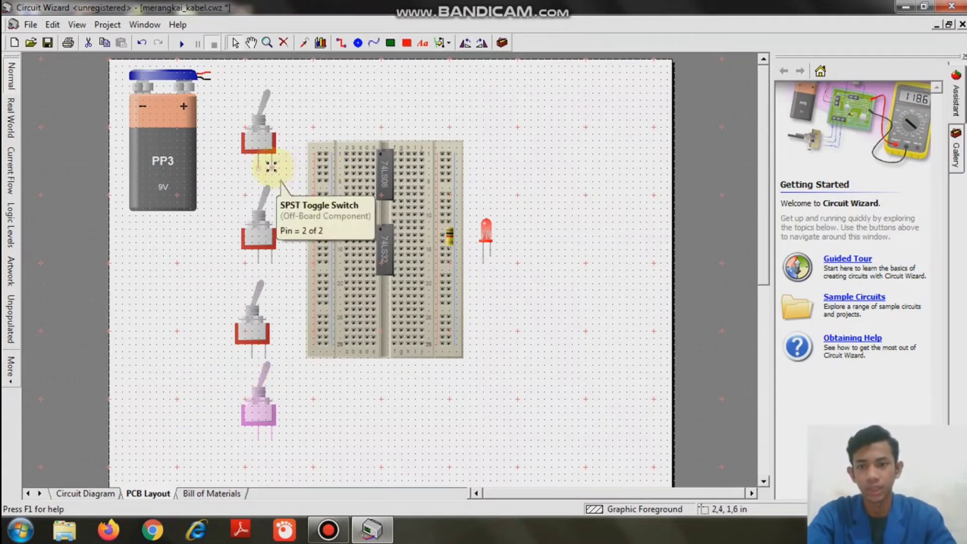
Step: Wire the second leads of the two upper toggle switches to breadboard holes A1 and A2 beside the 74LS08
drag(272, 167, 347, 154)
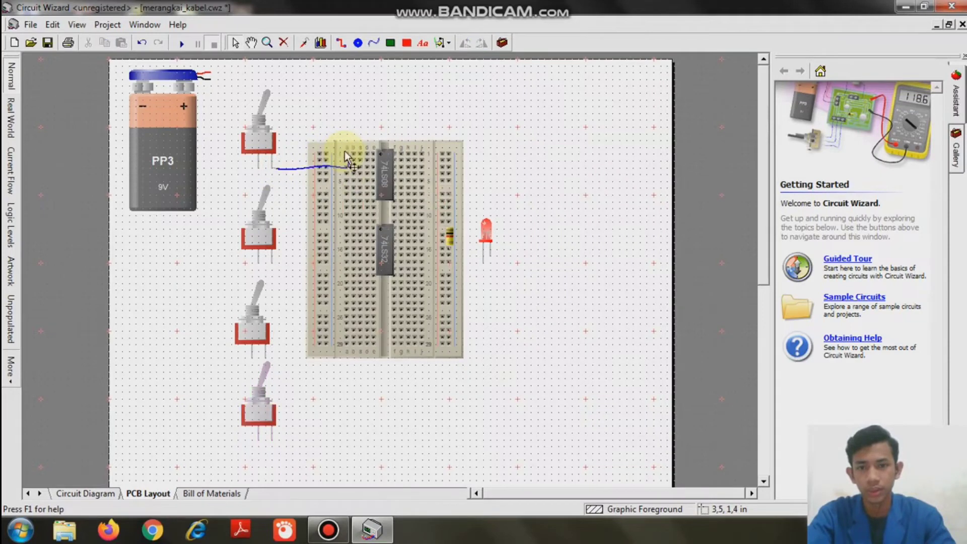
click(344, 167)
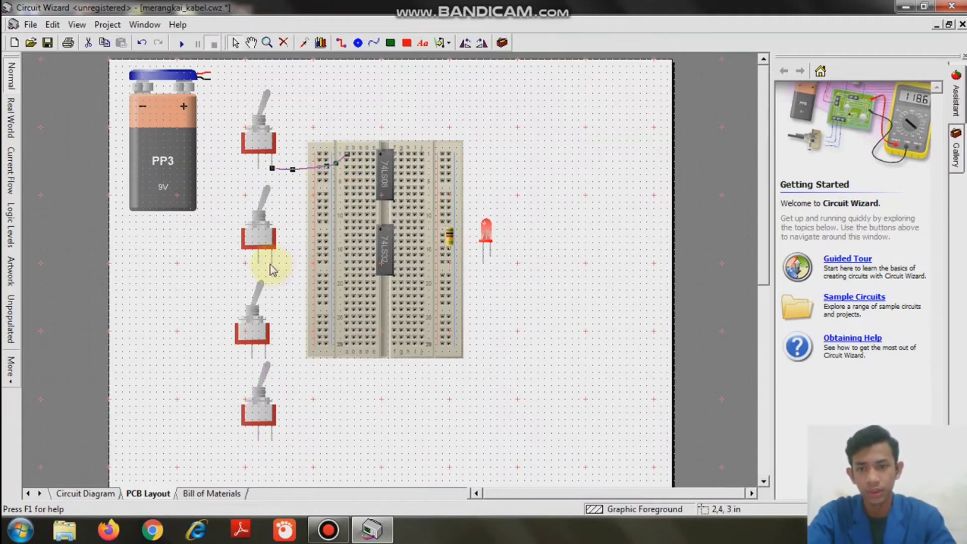
mouse_move(272, 263)
mouse_down()
mouse_move(309, 210)
mouse_move(305, 197)
mouse_move(348, 160)
mouse_move(347, 183)
mouse_move(339, 171)
mouse_up()
click(342, 188)
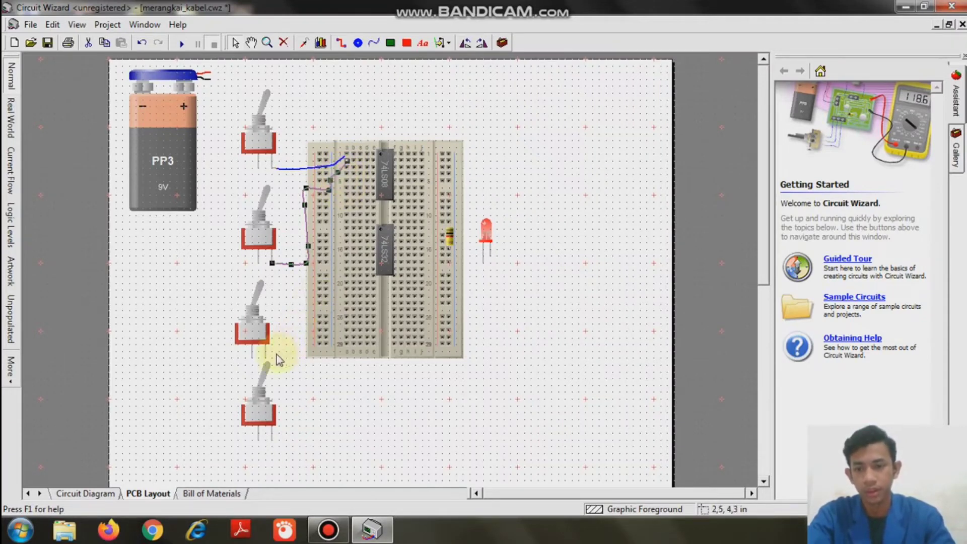
Step: Wire the third toggle switch's second lead to breadboard hole A4 and the fourth switch's second lead to B5
mouse_move(267, 356)
mouse_down()
mouse_move(298, 320)
mouse_move(348, 208)
mouse_move(346, 173)
mouse_up()
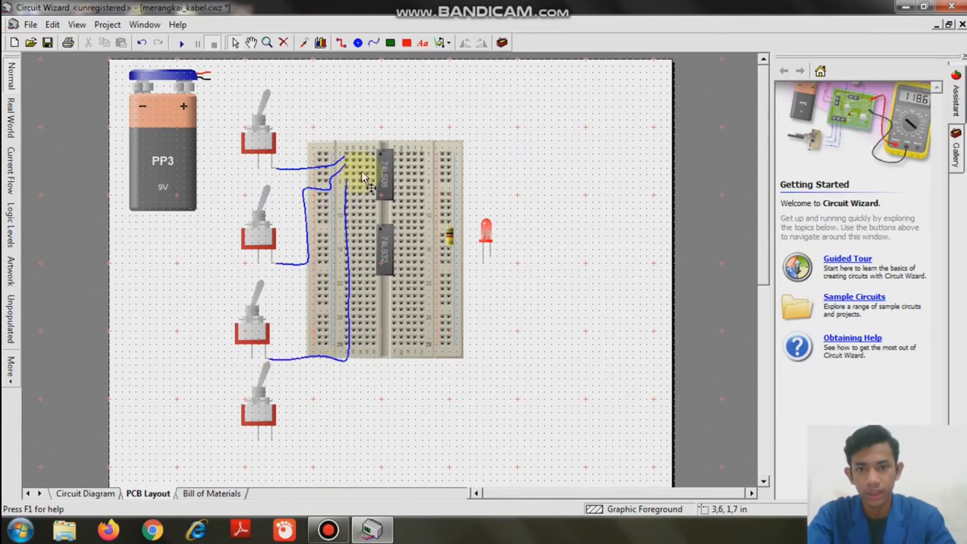
scroll(362, 171, up, 3)
scroll(362, 171, down, 3)
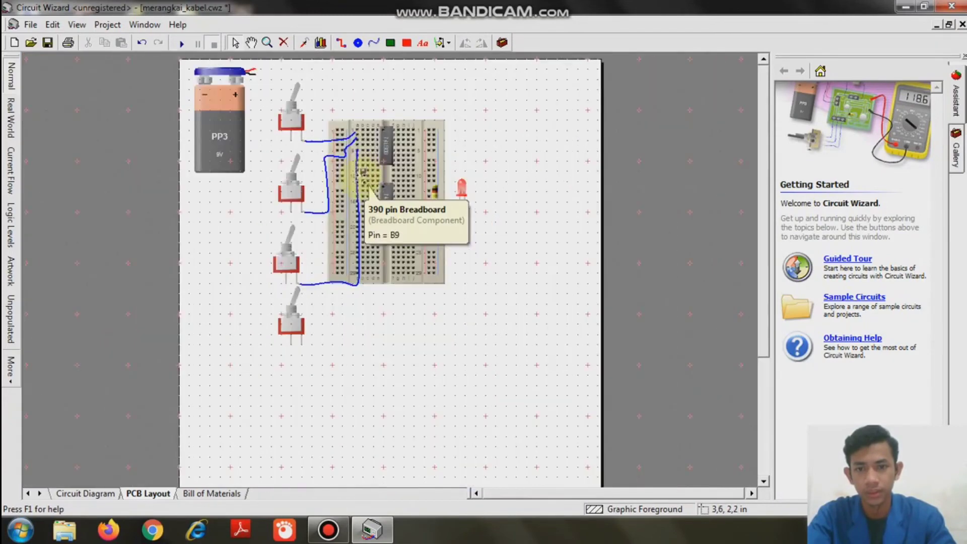
scroll(335, 254, up, 2)
scroll(277, 393, down, 2)
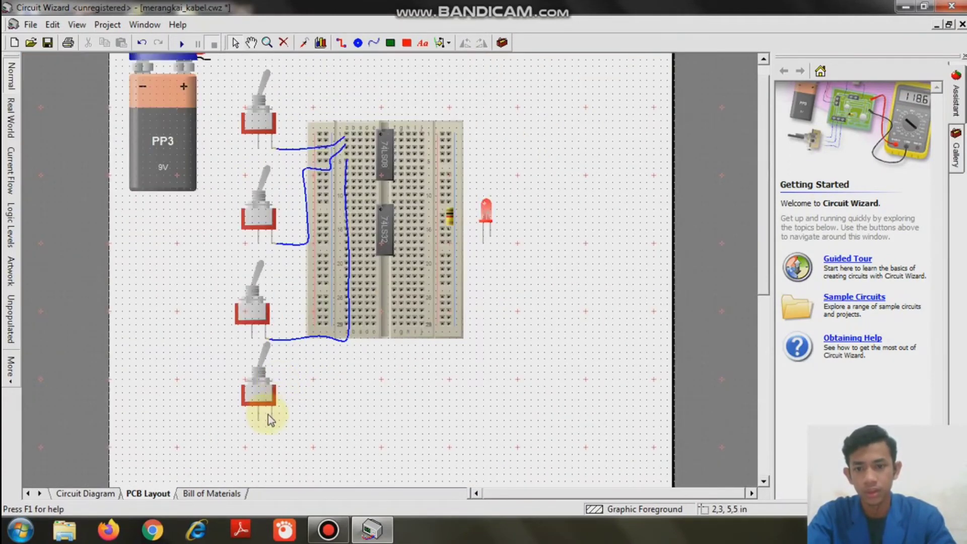
mouse_move(273, 420)
mouse_down()
mouse_move(359, 368)
mouse_move(354, 164)
mouse_up()
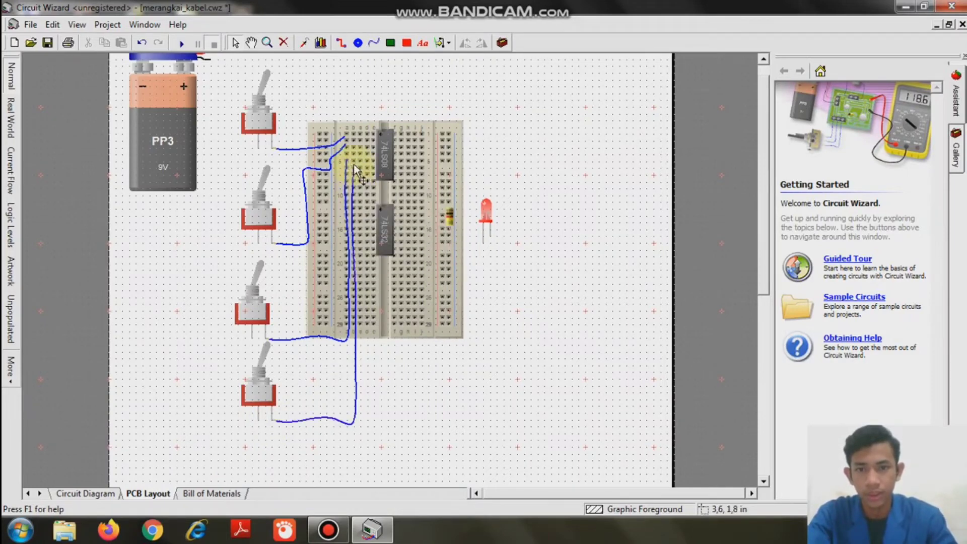
Step: Wire the 74LS08 rows to the 74LS32 inputs, from C3 to G16 and from D7 to G17
scroll(353, 165, up, 1)
scroll(354, 164, up, 1)
scroll(354, 164, down, 2)
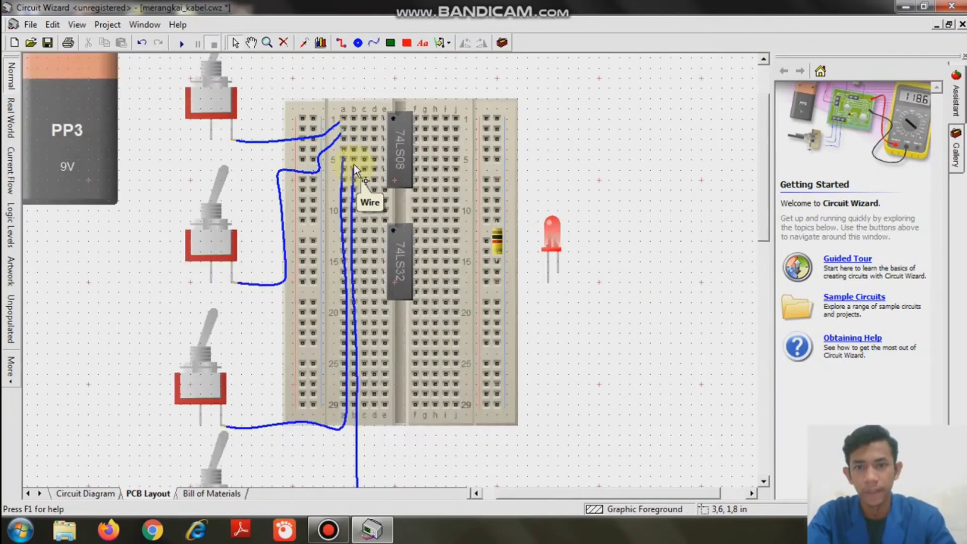
scroll(355, 165, down, 1)
scroll(356, 165, up, 1)
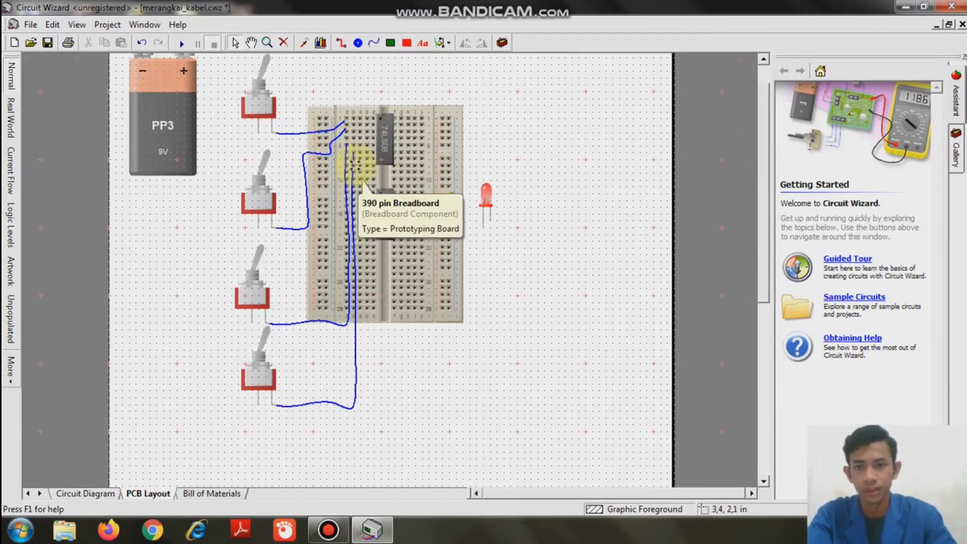
scroll(354, 166, up, 1)
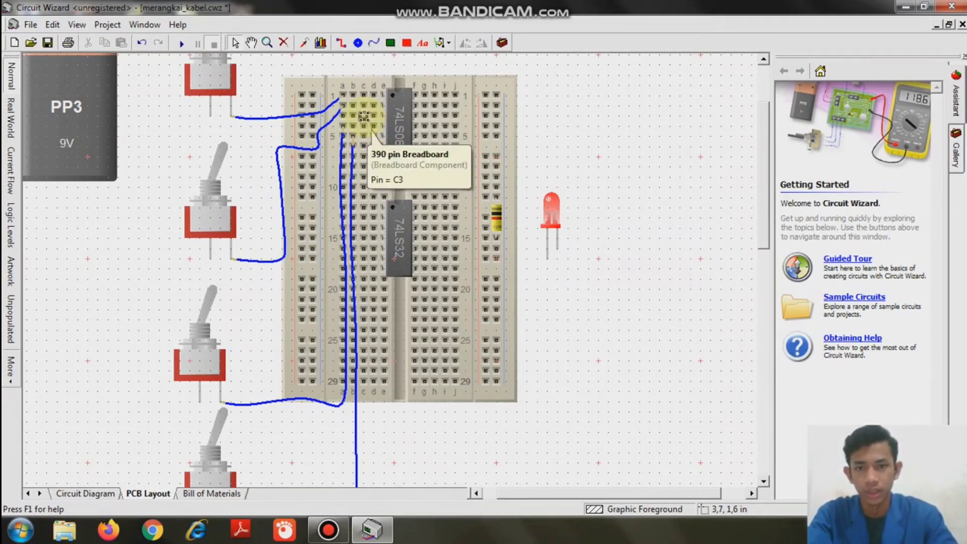
mouse_move(364, 116)
mouse_down()
mouse_move(367, 265)
mouse_move(405, 279)
mouse_move(425, 249)
mouse_up()
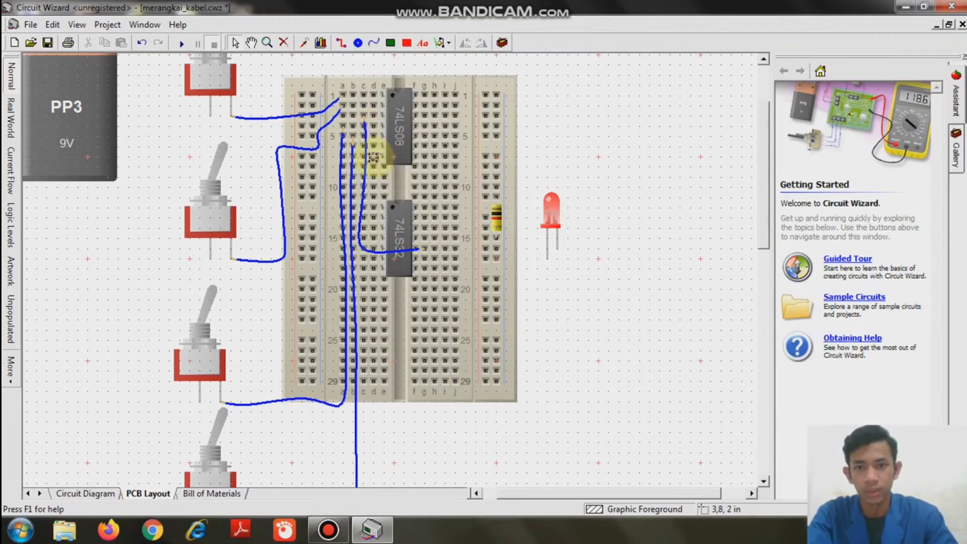
mouse_move(374, 158)
mouse_down()
mouse_move(373, 267)
mouse_move(422, 260)
mouse_up()
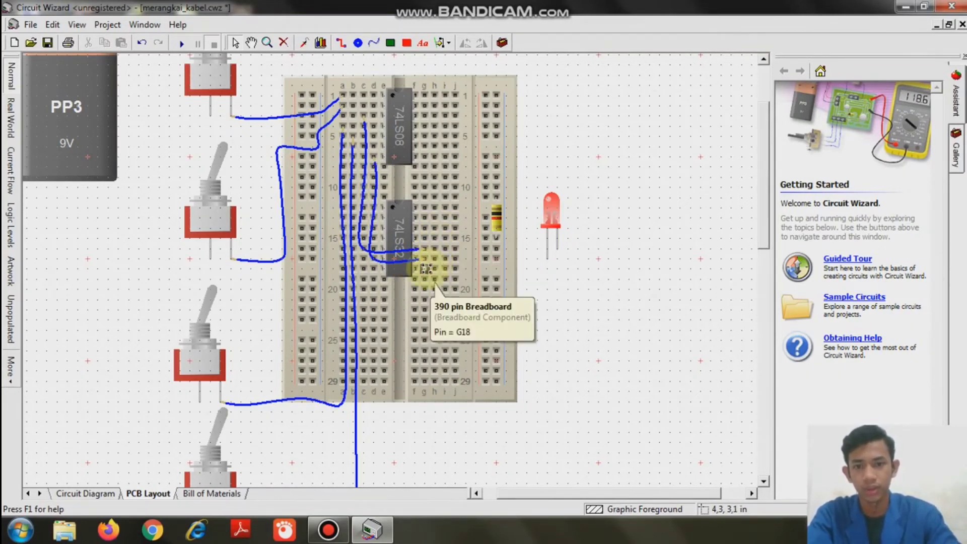
Step: Wire G18 to the resistor's upper end, its lower end to the LED, and the LED's other lead to D18
drag(425, 268, 495, 187)
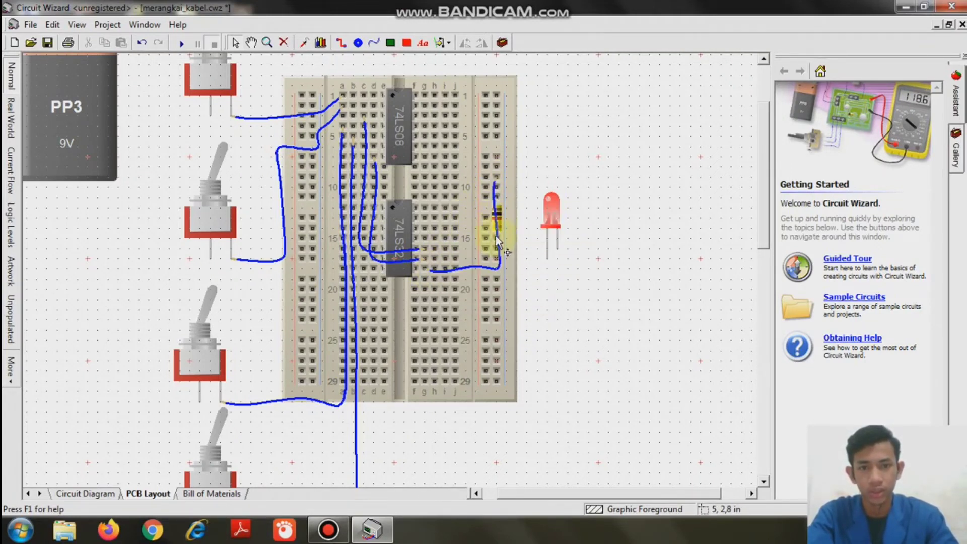
click(500, 268)
drag(506, 259, 373, 271)
click(374, 270)
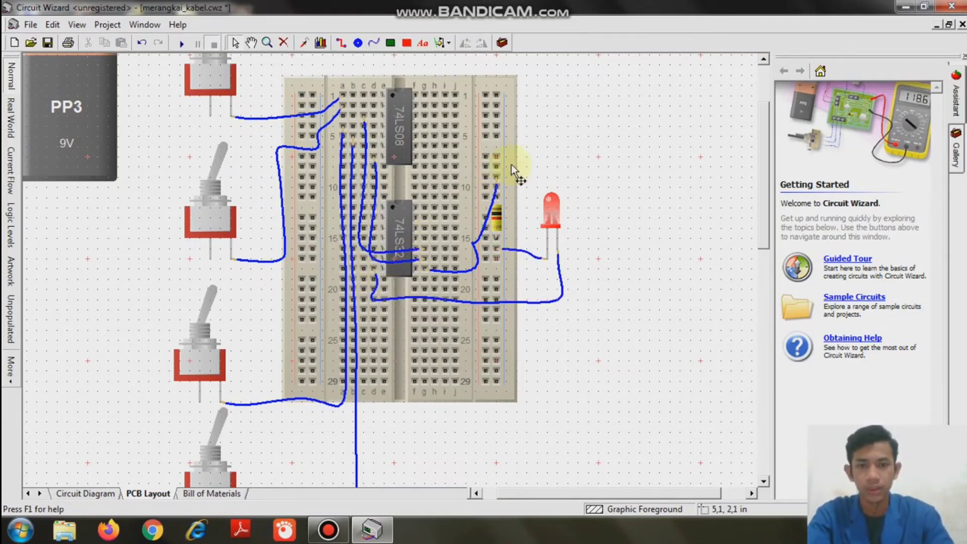
key(ctrl+z)
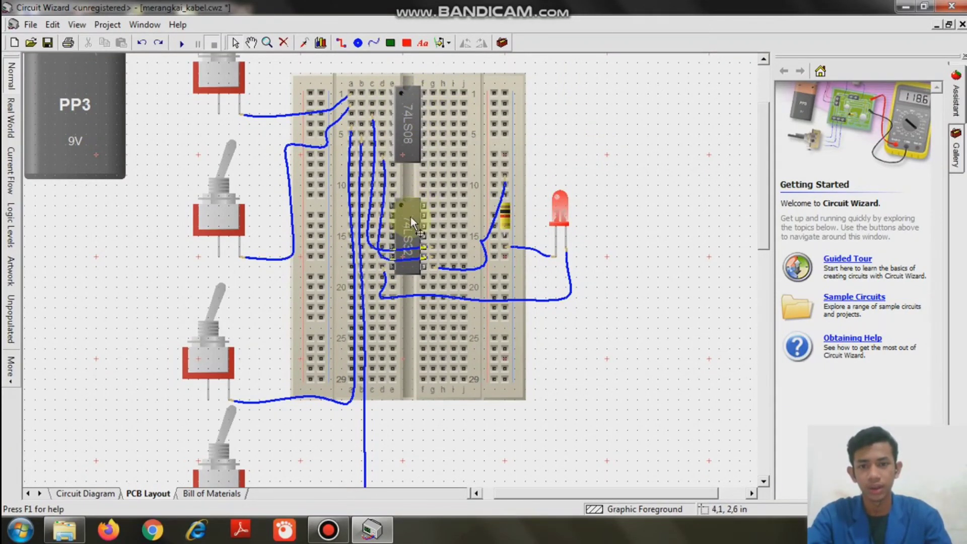
Step: Insert a flying wire from J1 to J12 to link the supply rows of the two chips
click(373, 42)
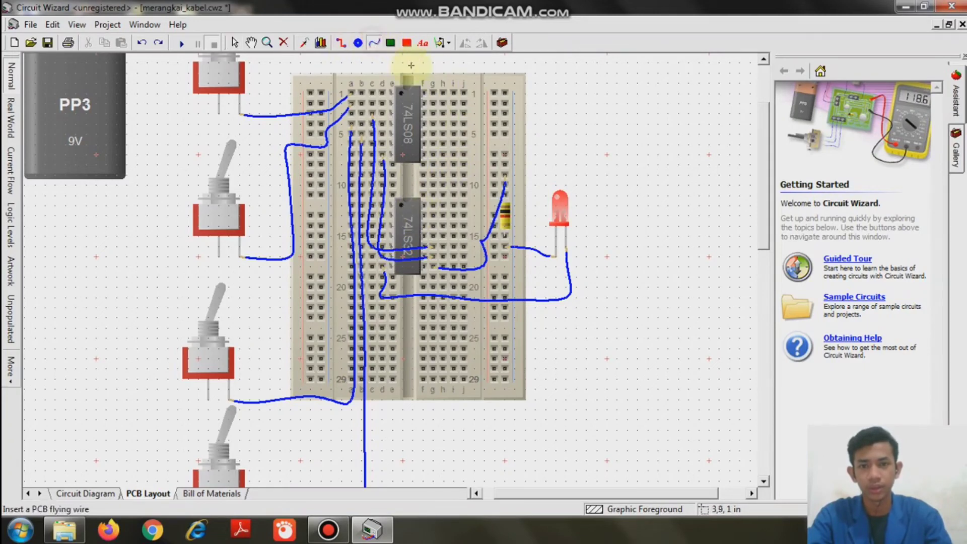
click(463, 92)
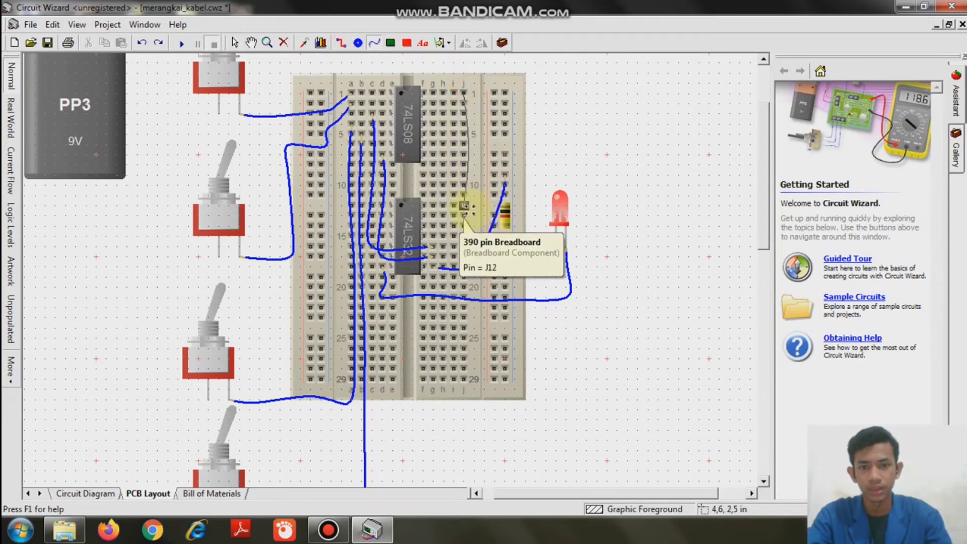
click(464, 207)
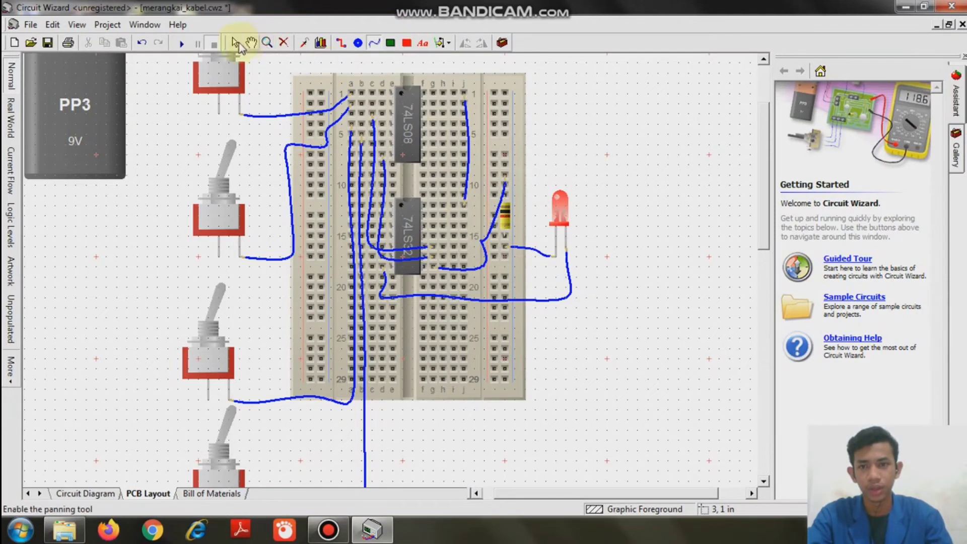
Step: Bend the third and fourth switches' wires to the left so they run clear of the other wires
click(235, 43)
click(351, 161)
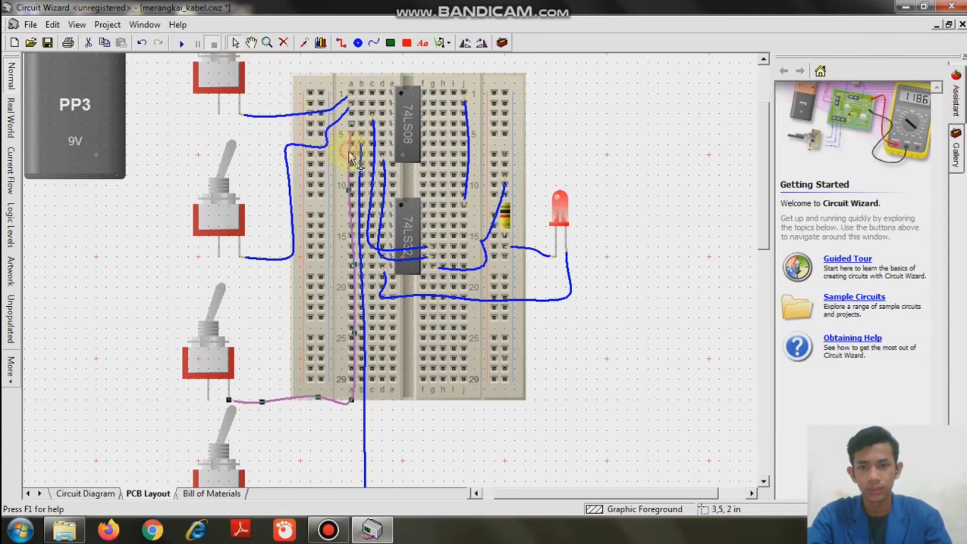
drag(349, 189, 332, 164)
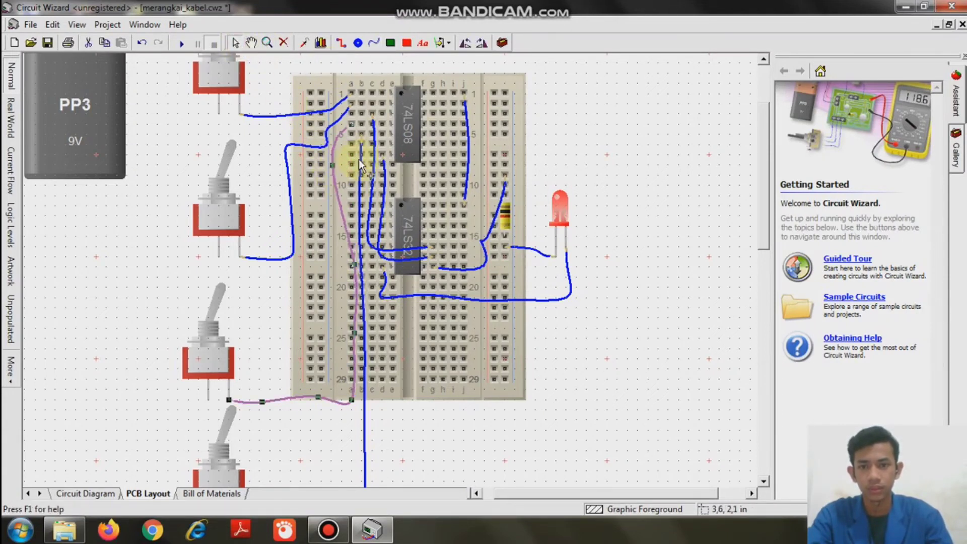
click(359, 210)
drag(358, 229, 345, 180)
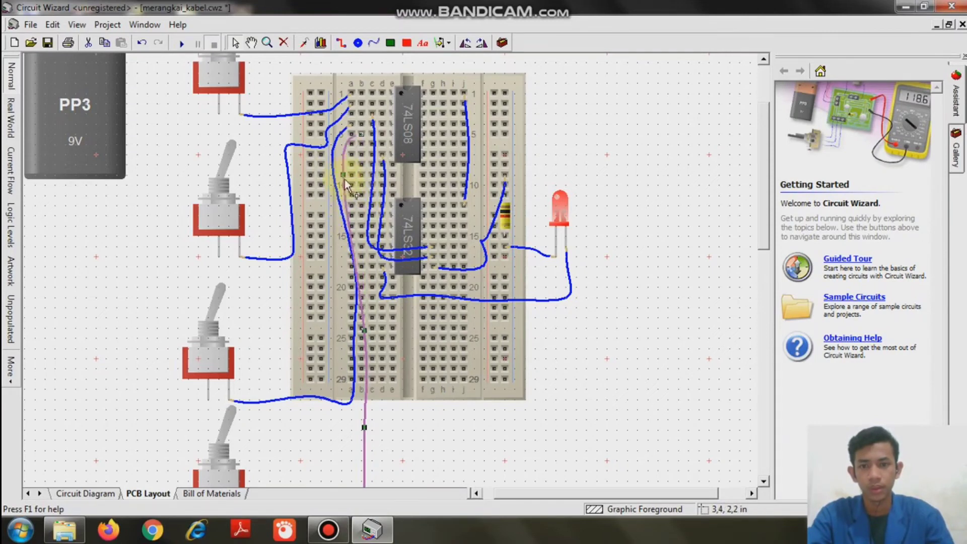
click(339, 199)
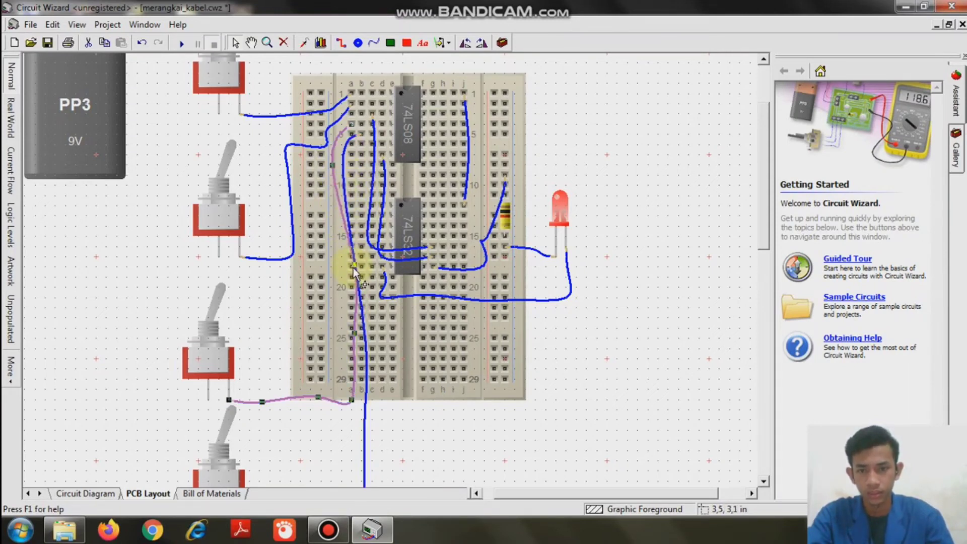
drag(354, 264, 346, 263)
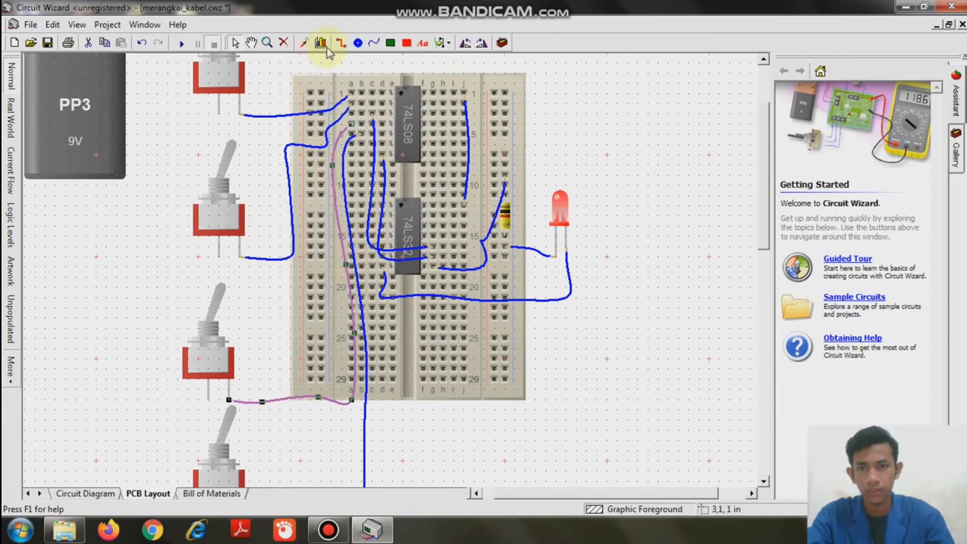
Step: Insert a flying wire between C18 and B7 to link the ground rows of the two chips
click(374, 43)
click(374, 234)
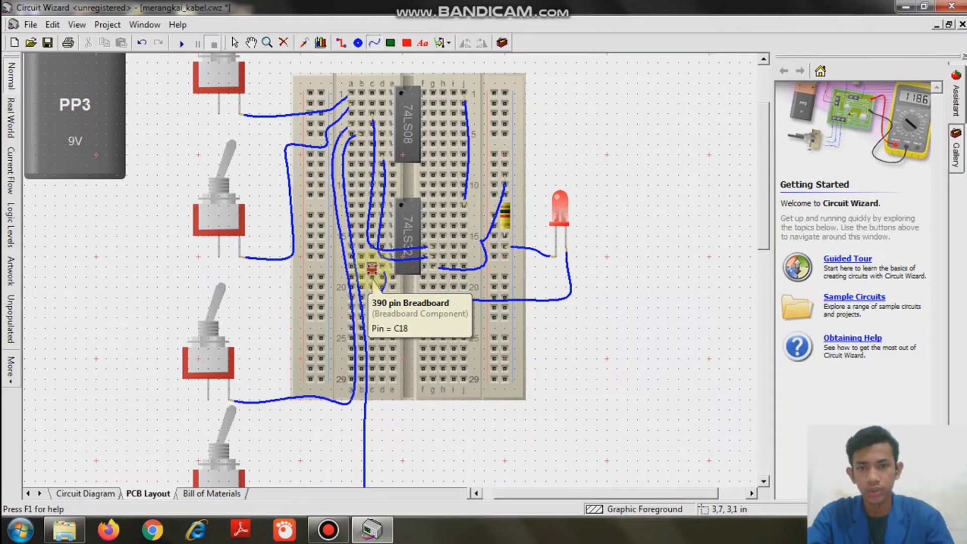
click(362, 155)
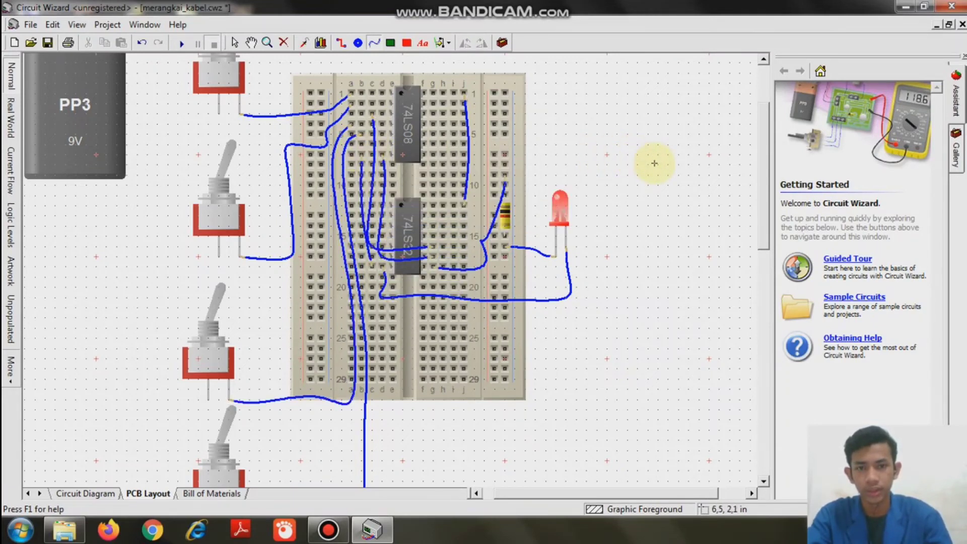
Step: Wire the battery's positive red lead over the breadboard's upper edge to hole H1 beside the 74LS08
scroll(652, 164, down, 2)
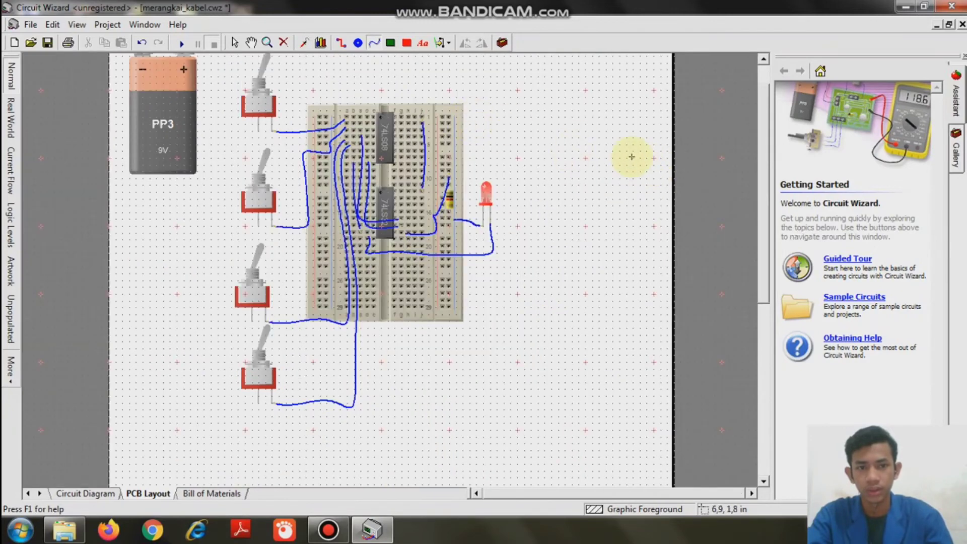
scroll(760, 177, up, 2)
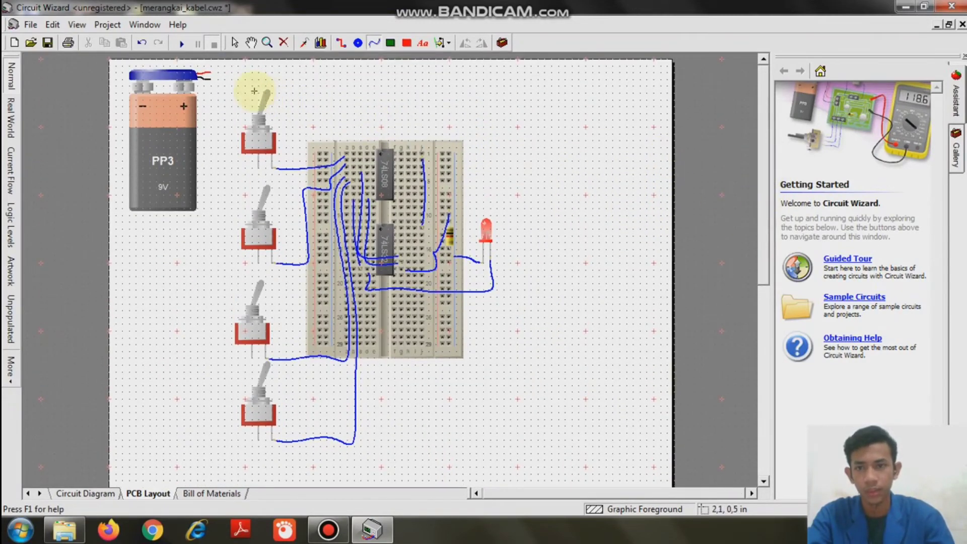
click(233, 45)
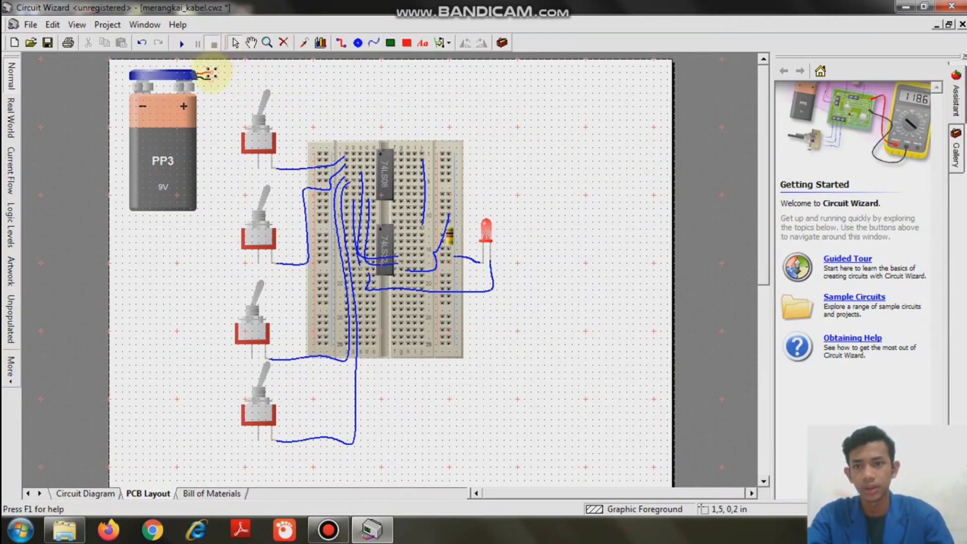
drag(210, 73, 409, 77)
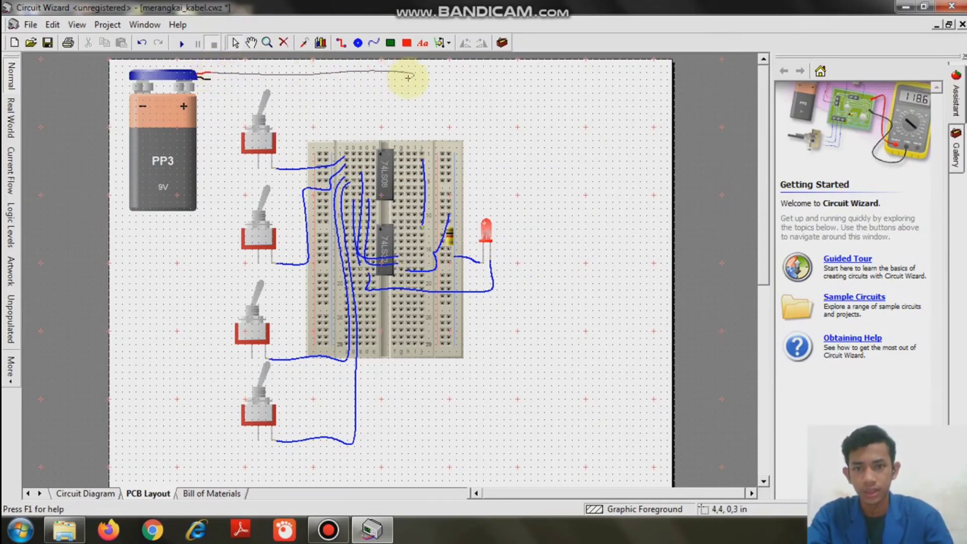
drag(411, 111, 414, 153)
Step: Wire the uppermost toggle switch's free first lead to the battery's positive red lead
scroll(466, 134, down, 1)
scroll(466, 134, up, 2)
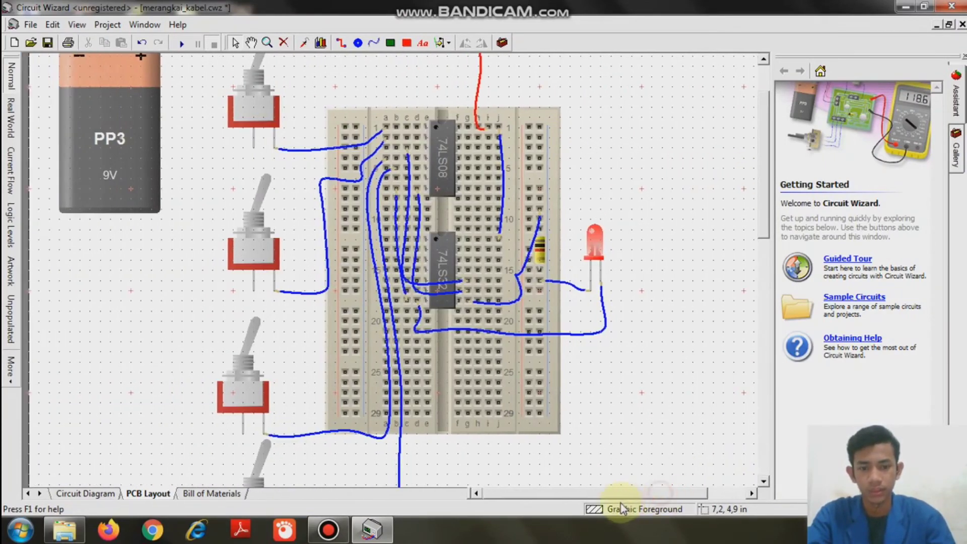
drag(666, 494, 626, 505)
drag(767, 231, 761, 190)
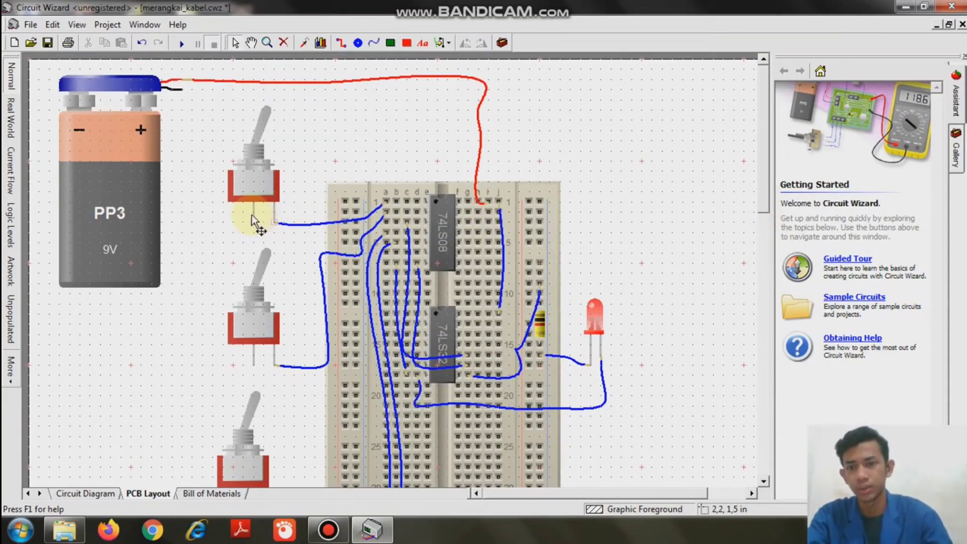
drag(254, 220, 177, 73)
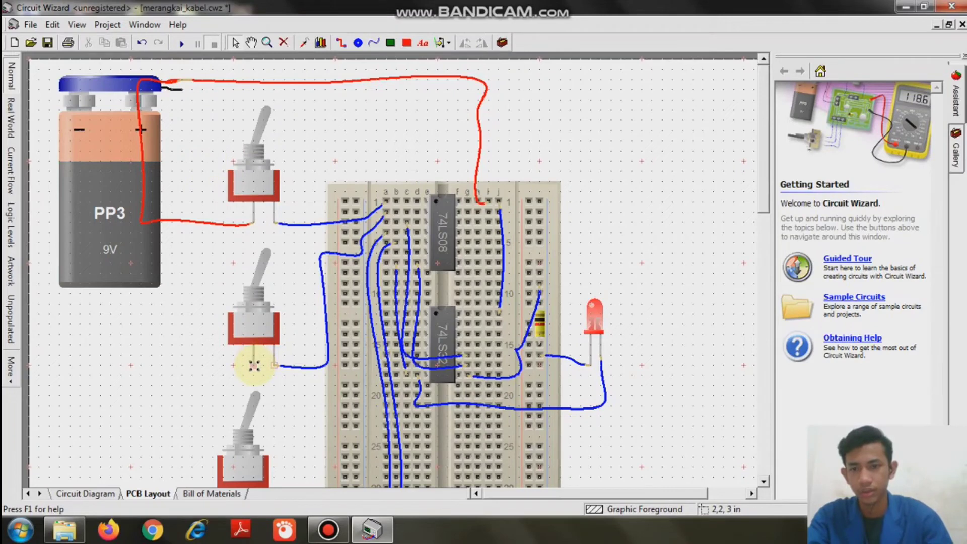
Step: Wire the free first leads of the second, third and fourth toggle switches each to the red positive wire of the switch above
drag(254, 365, 141, 222)
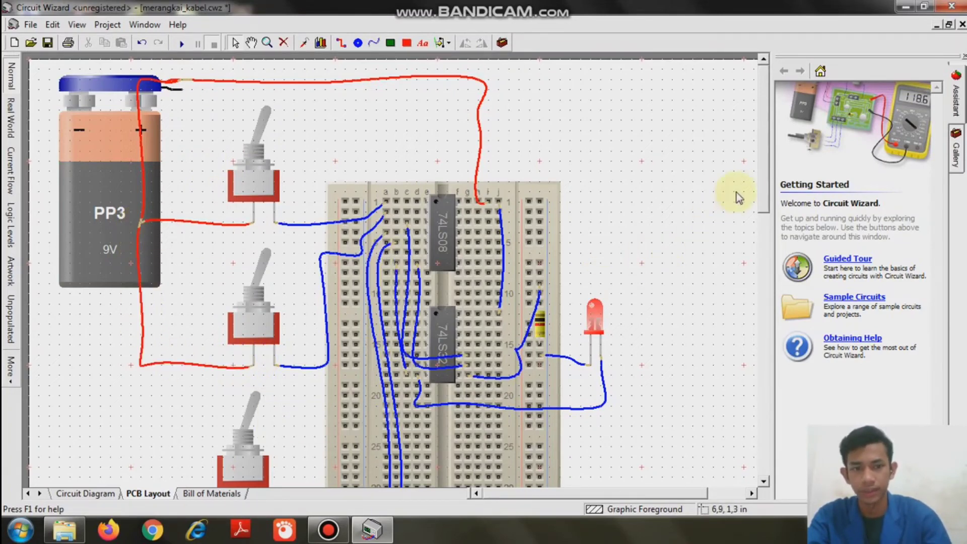
drag(763, 179, 762, 230)
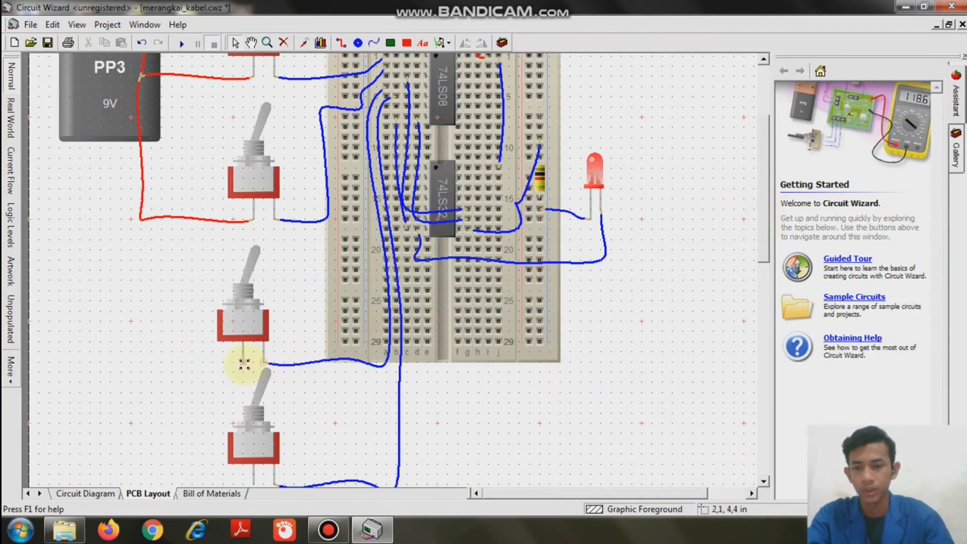
drag(244, 364, 153, 221)
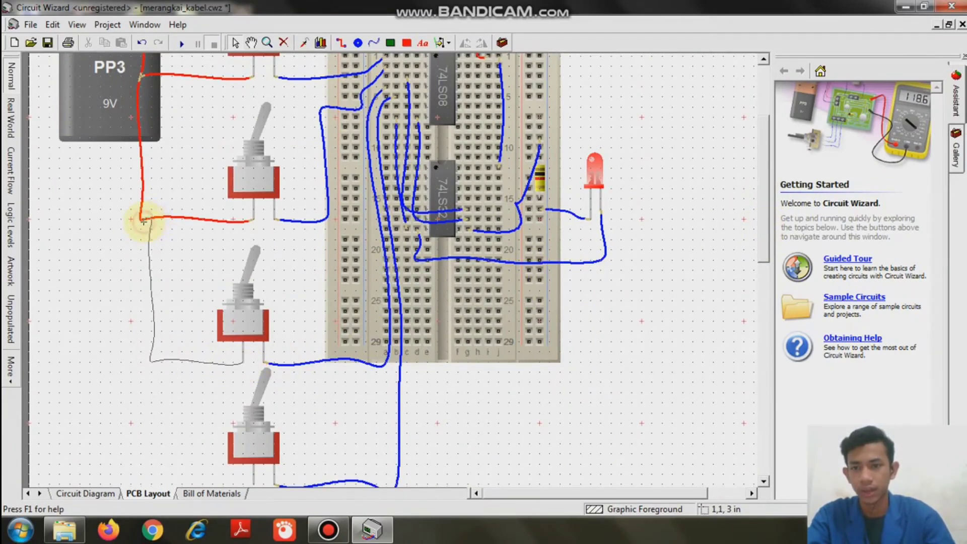
drag(144, 221, 143, 222)
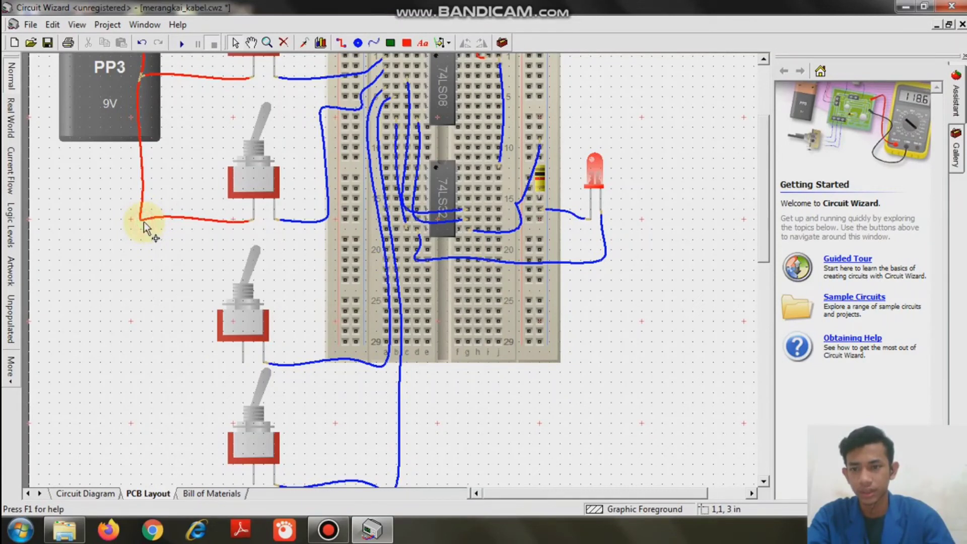
drag(244, 364, 141, 221)
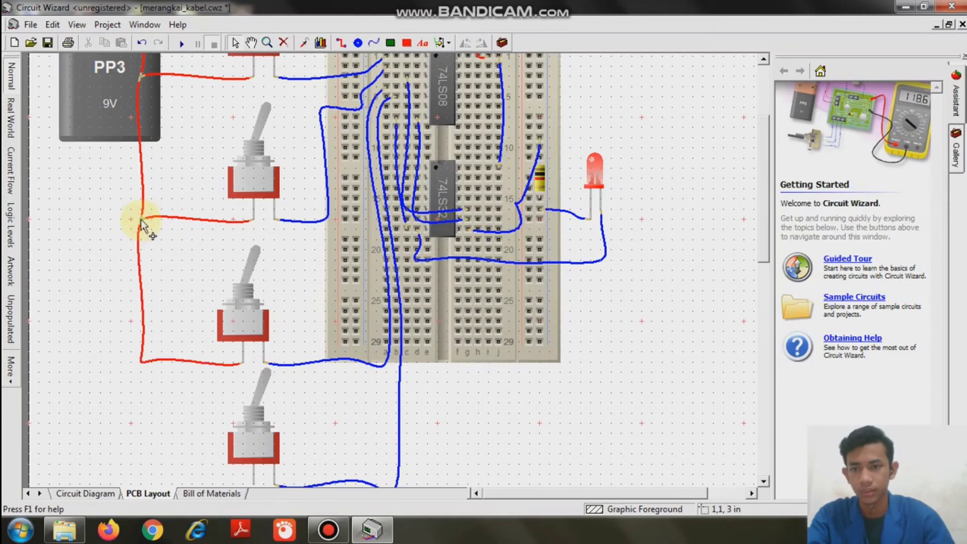
drag(763, 213, 763, 256)
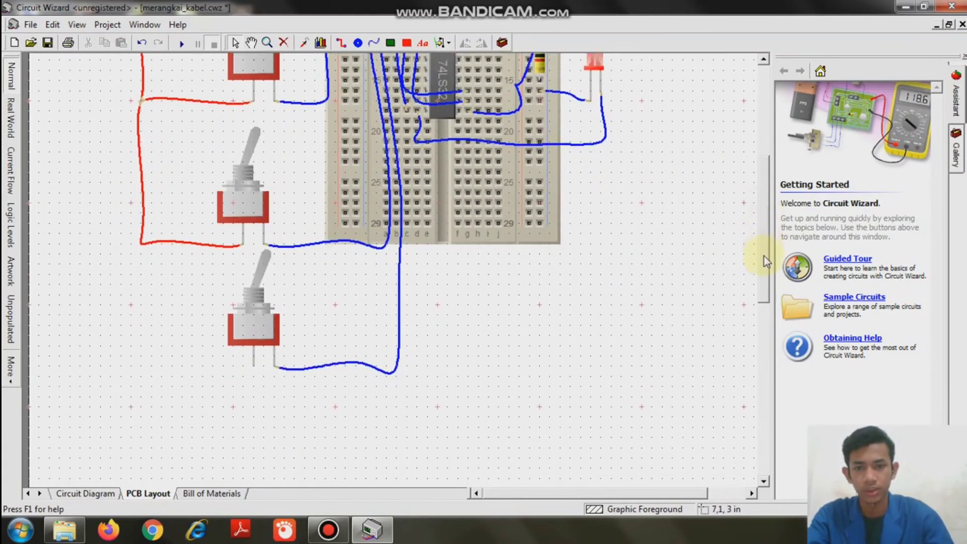
drag(254, 346, 143, 227)
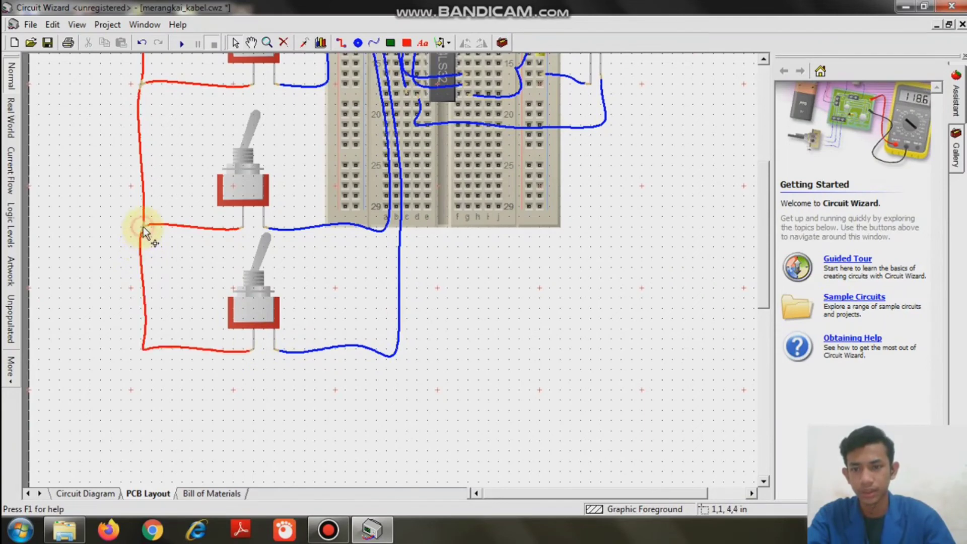
Step: Wire the battery's negative black lead to hole A7 in the ground row of the 74LS08
drag(762, 211, 751, 113)
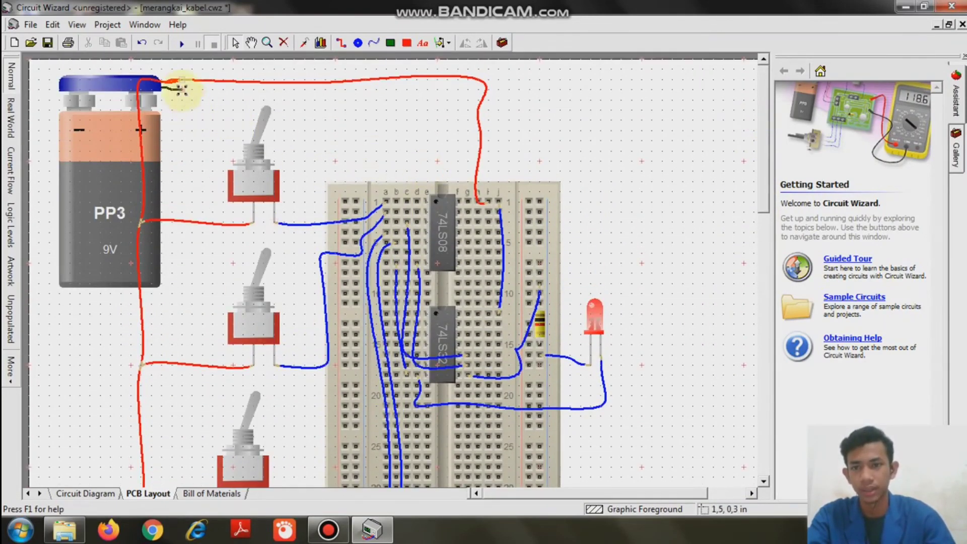
mouse_move(181, 90)
mouse_down()
mouse_move(246, 91)
mouse_move(313, 126)
mouse_move(324, 156)
mouse_move(306, 215)
mouse_move(306, 278)
mouse_move(385, 265)
mouse_up()
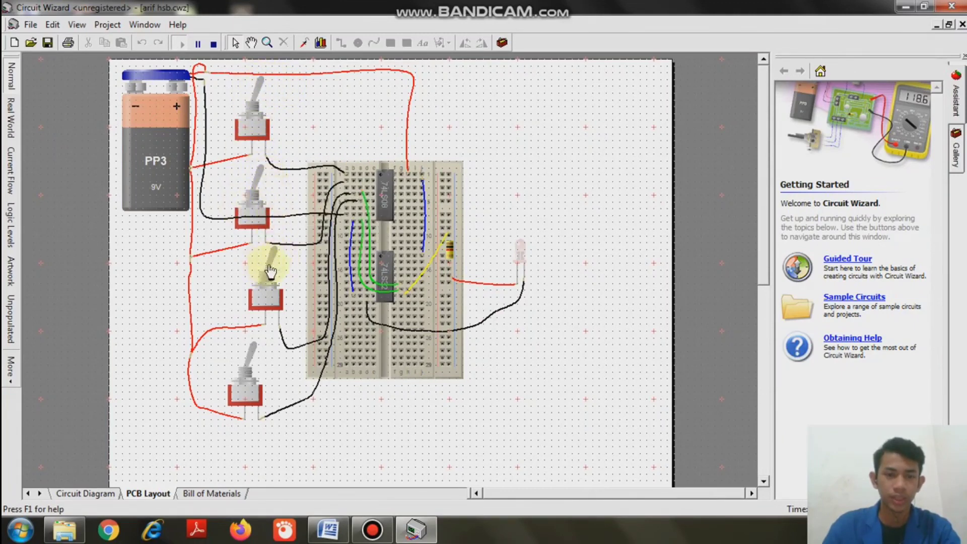
Step: Test the running circuit in arif hsb.cwz by flipping the first and second toggle switches
click(261, 95)
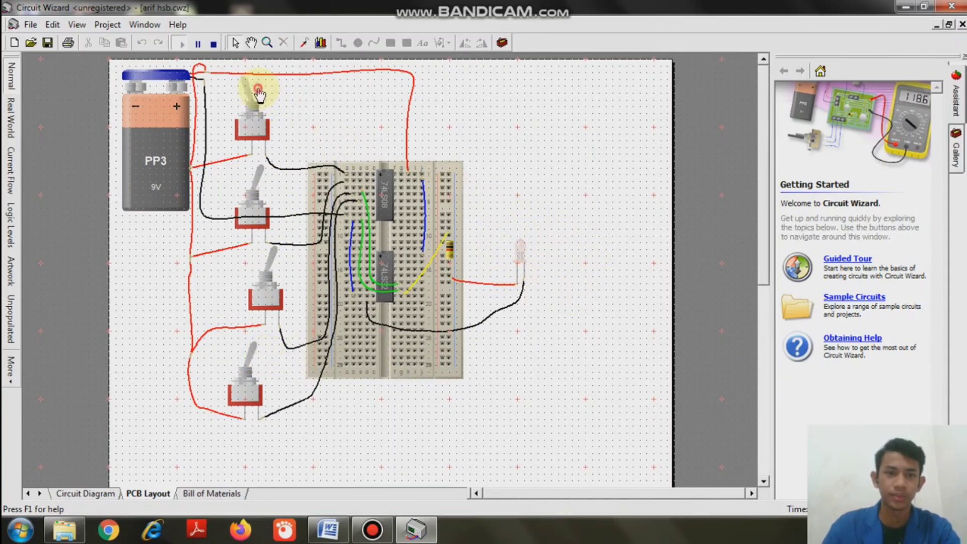
click(257, 176)
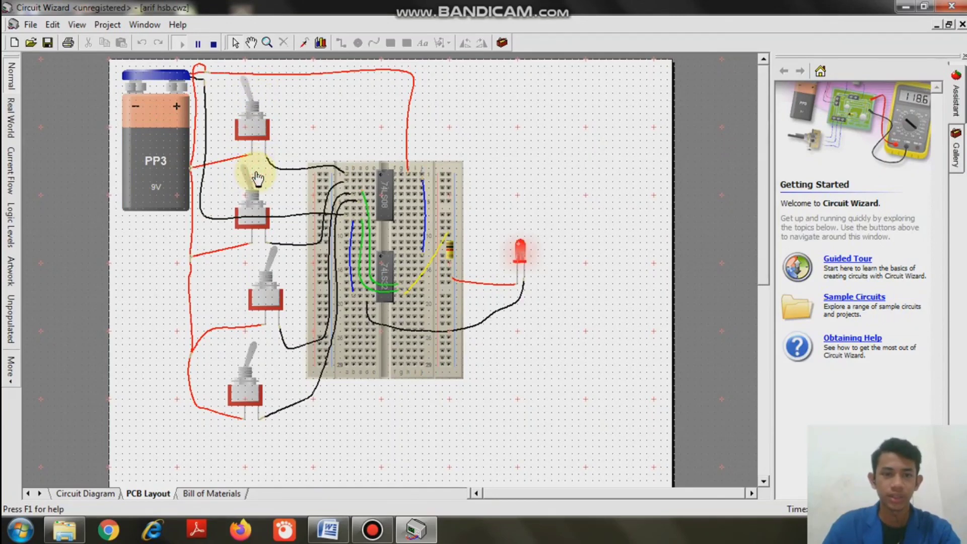
click(257, 105)
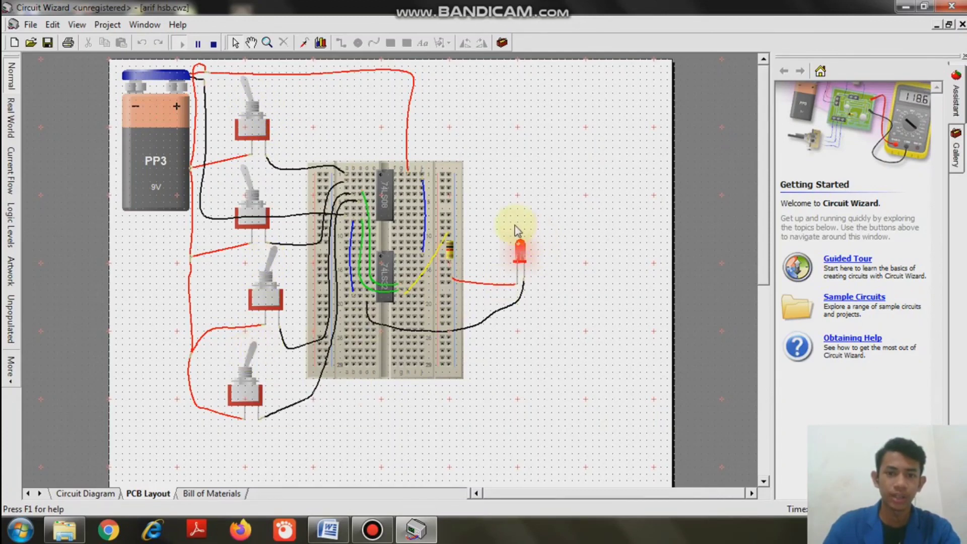
Step: Flip the third and fourth toggle switches in the running simulation and return the first switch to its original position
click(272, 267)
click(252, 355)
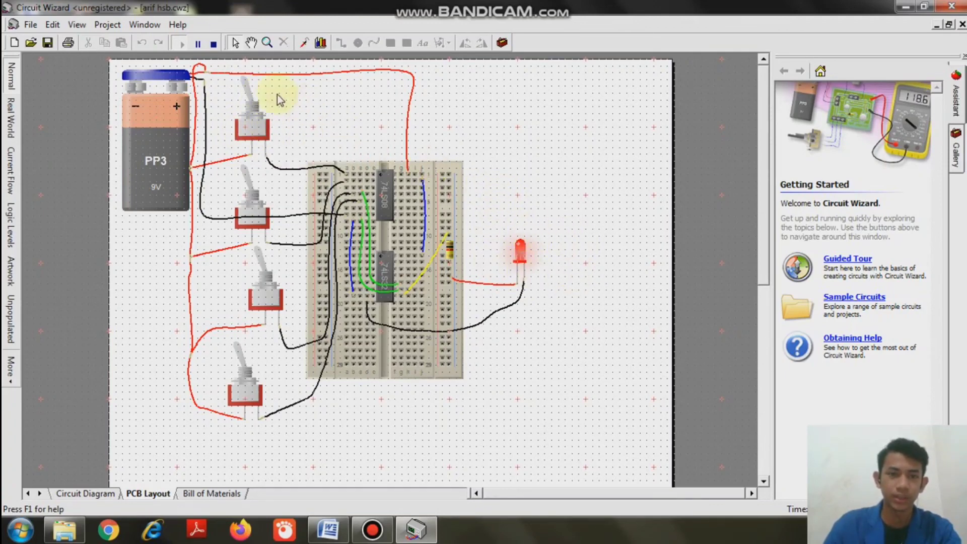
click(249, 93)
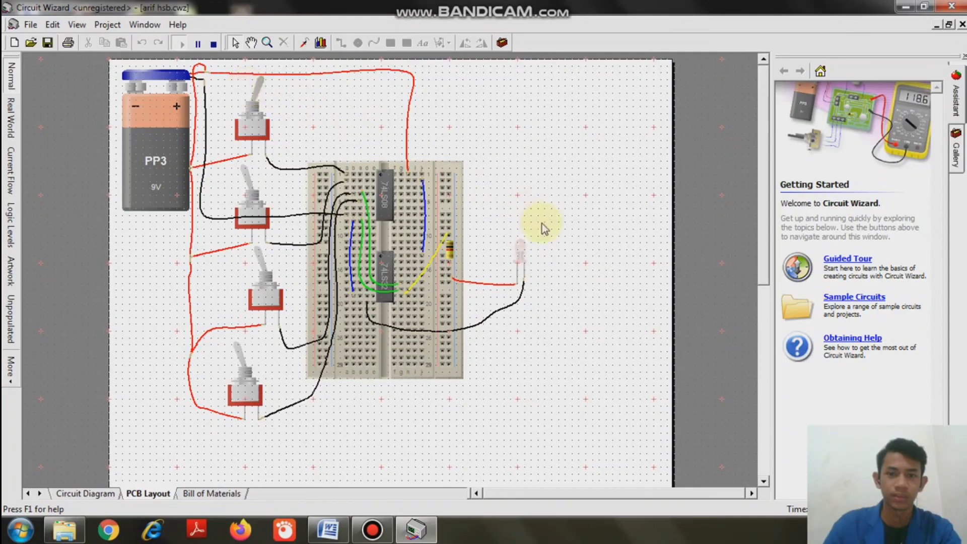